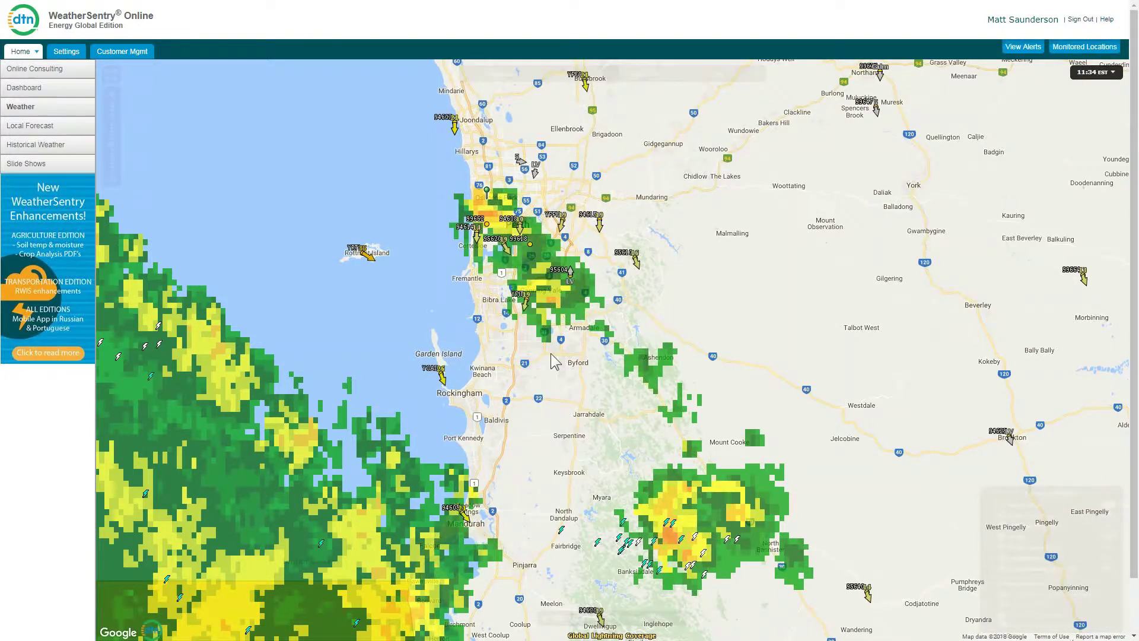
Step: Add a map location named "Mandurah Sub-branch" at Mandurah, keeping the time zone set to Automatic
click(643, 73)
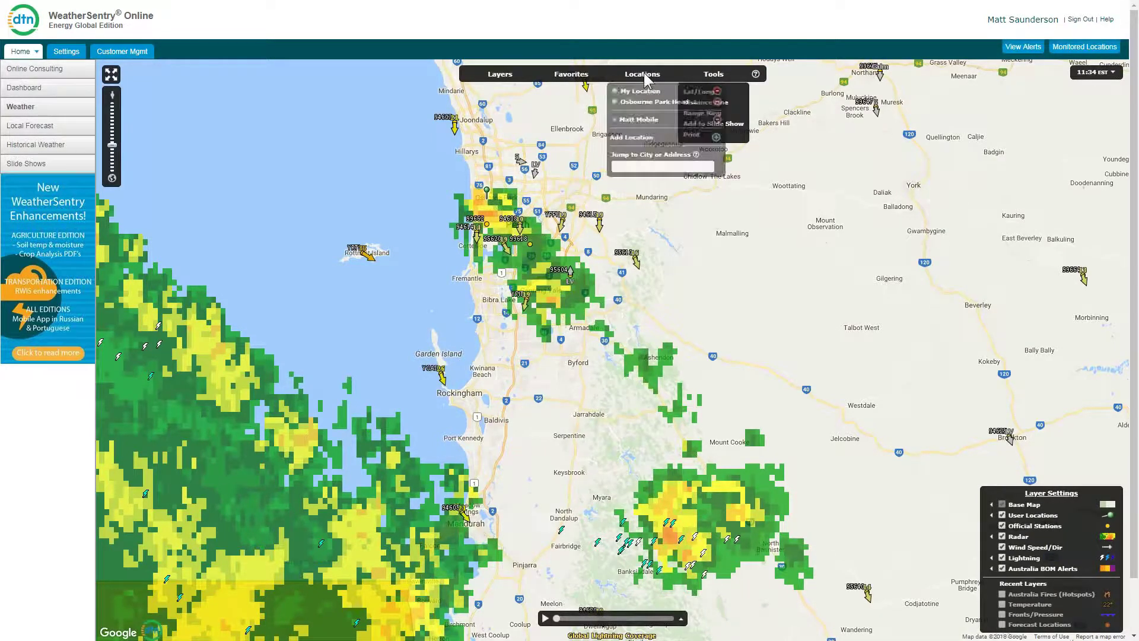
click(632, 137)
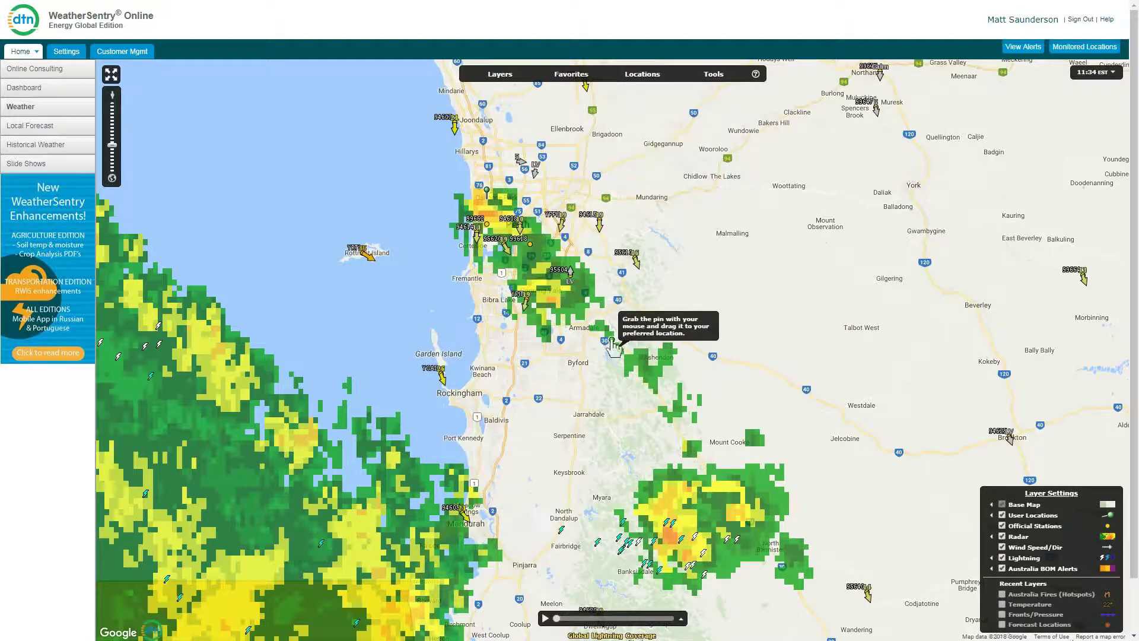
drag(596, 389, 460, 503)
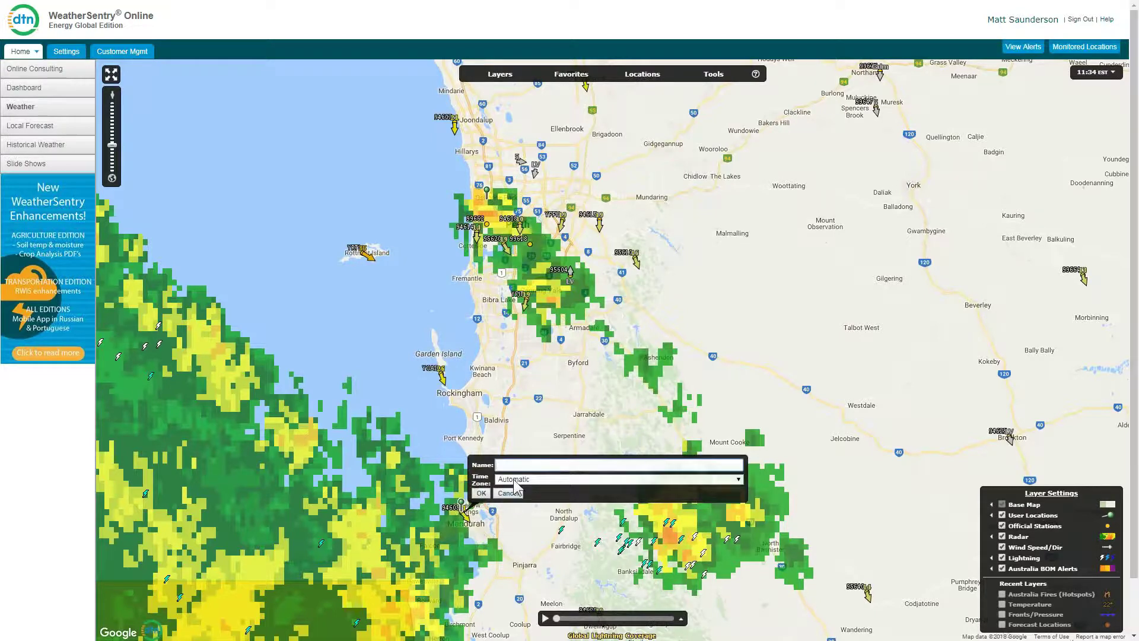
text(Mandurah Sub-brach)
click(564, 466)
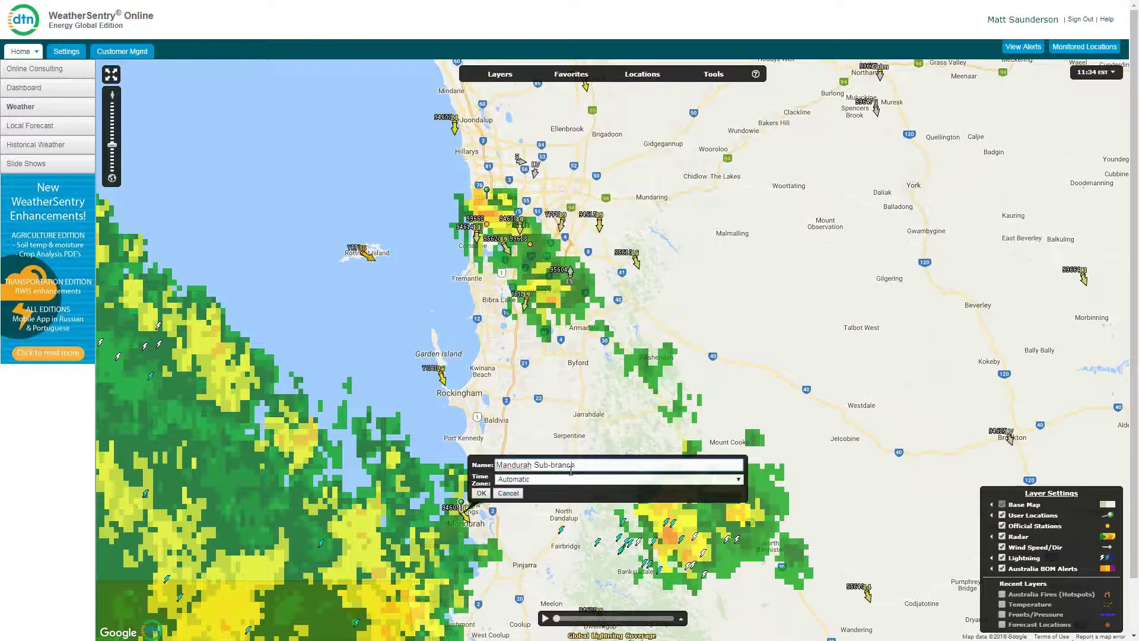
text(n)
click(482, 496)
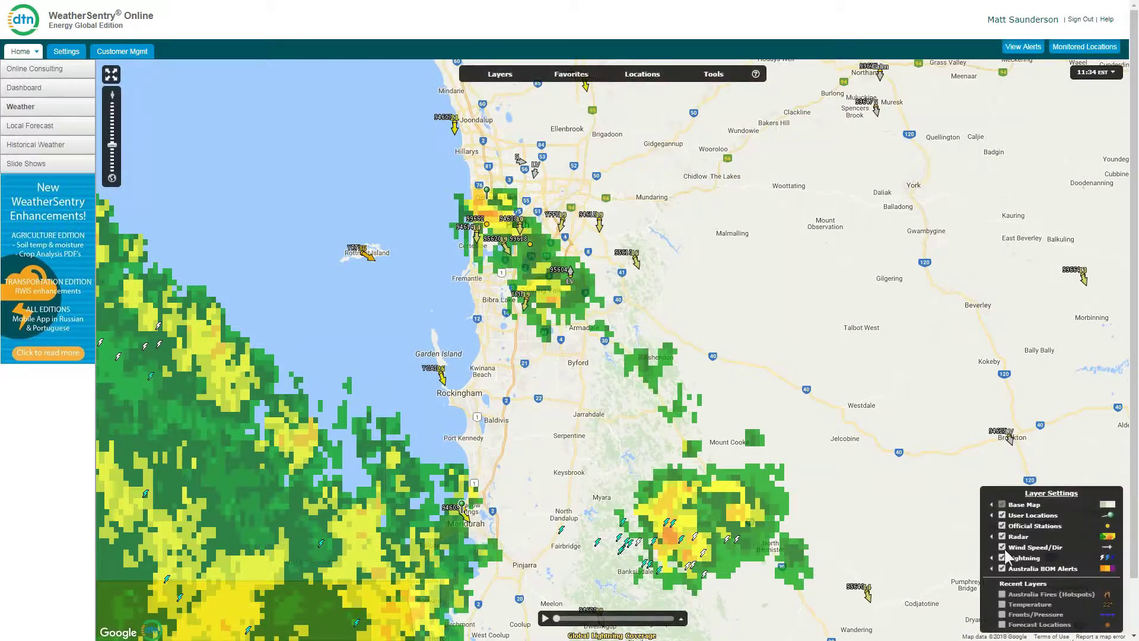
Step: Hide the Radar, Lightning, Official Stations and Wind Speed/Dir layers on the map
click(1003, 537)
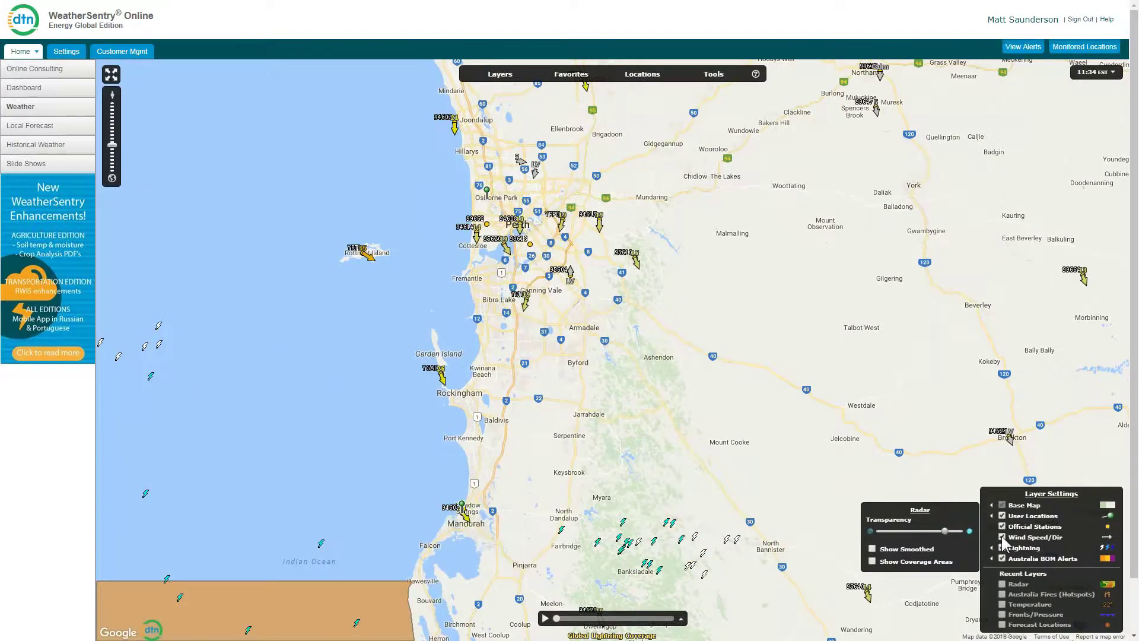
click(1001, 547)
click(1003, 537)
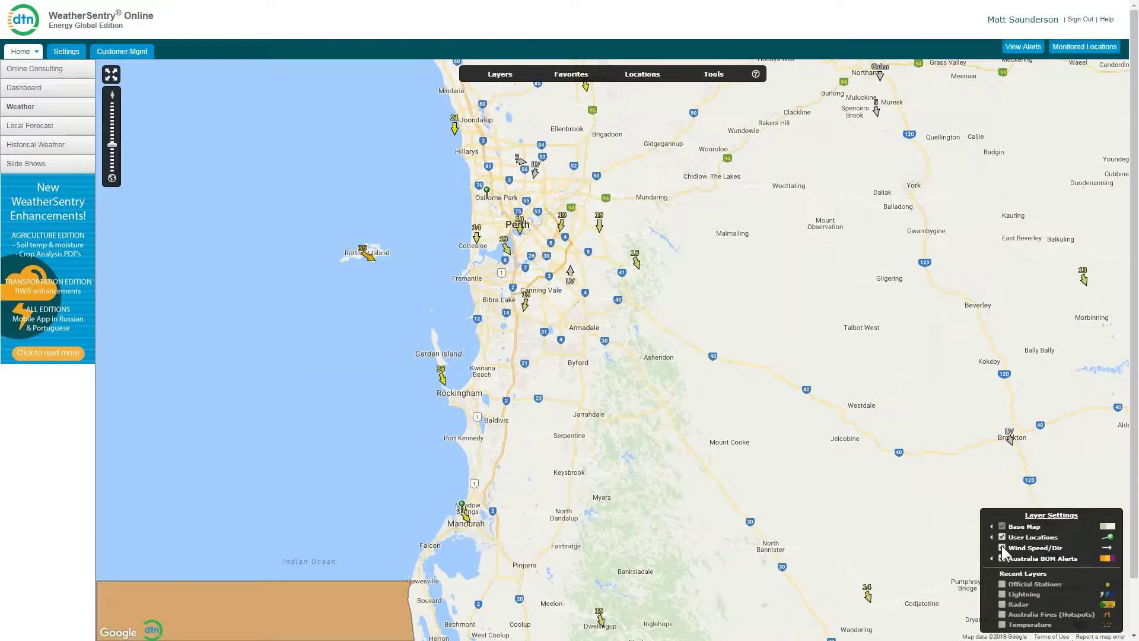
click(1001, 547)
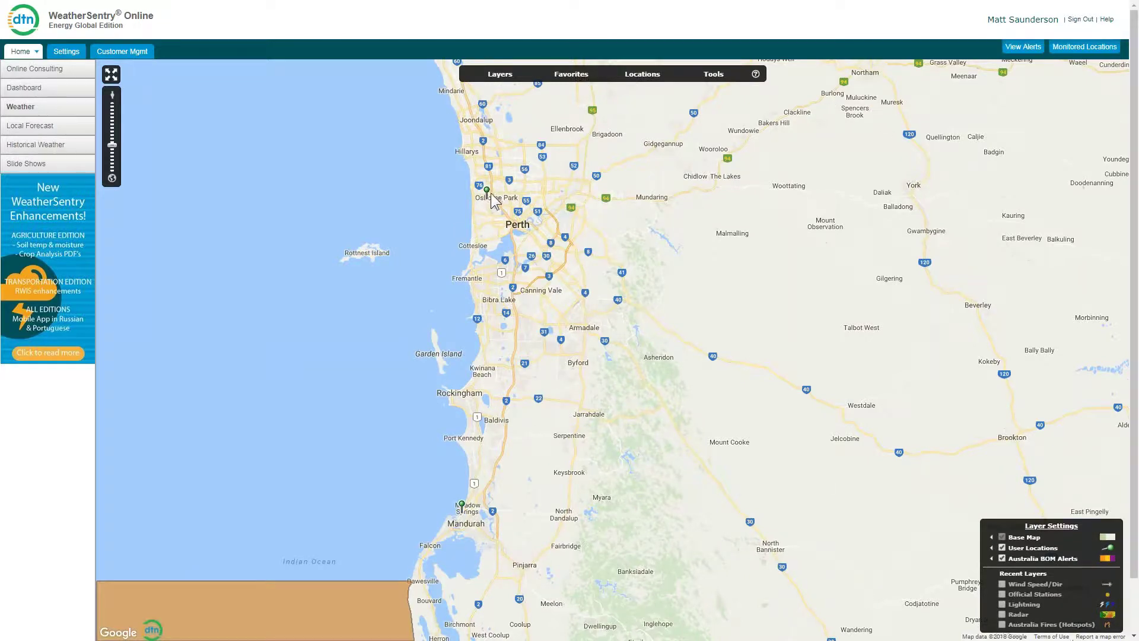
Step: Inspect the Osbourne Park Head Office pin on the map and view both branch entries in the Fixed Locations settings
mouse_move(488, 199)
scroll(483, 198, up, 3)
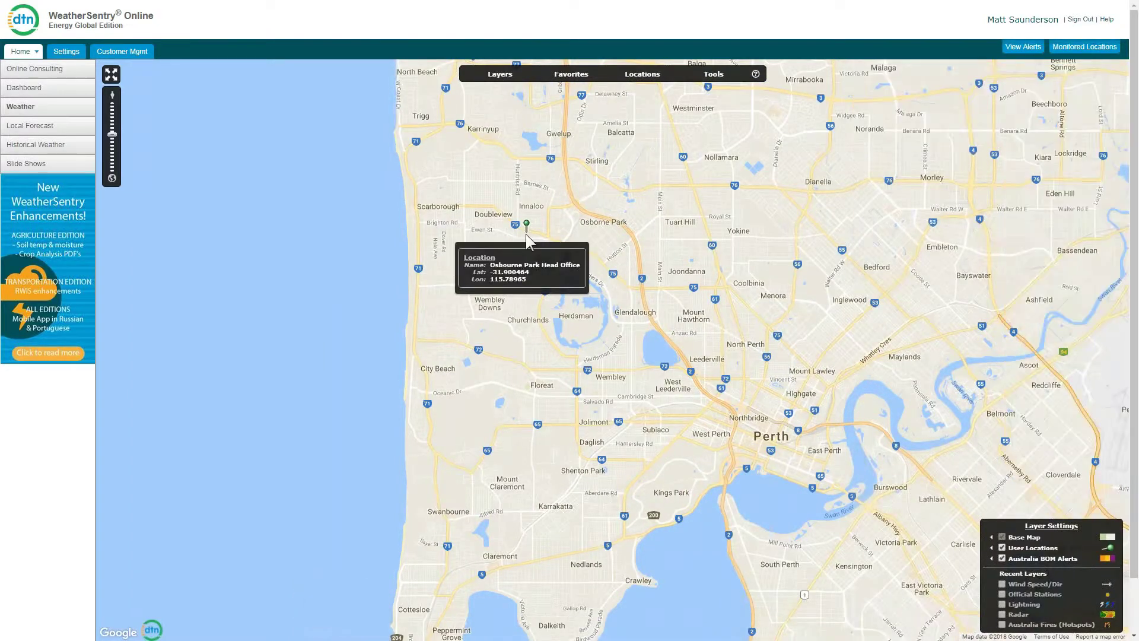
click(526, 234)
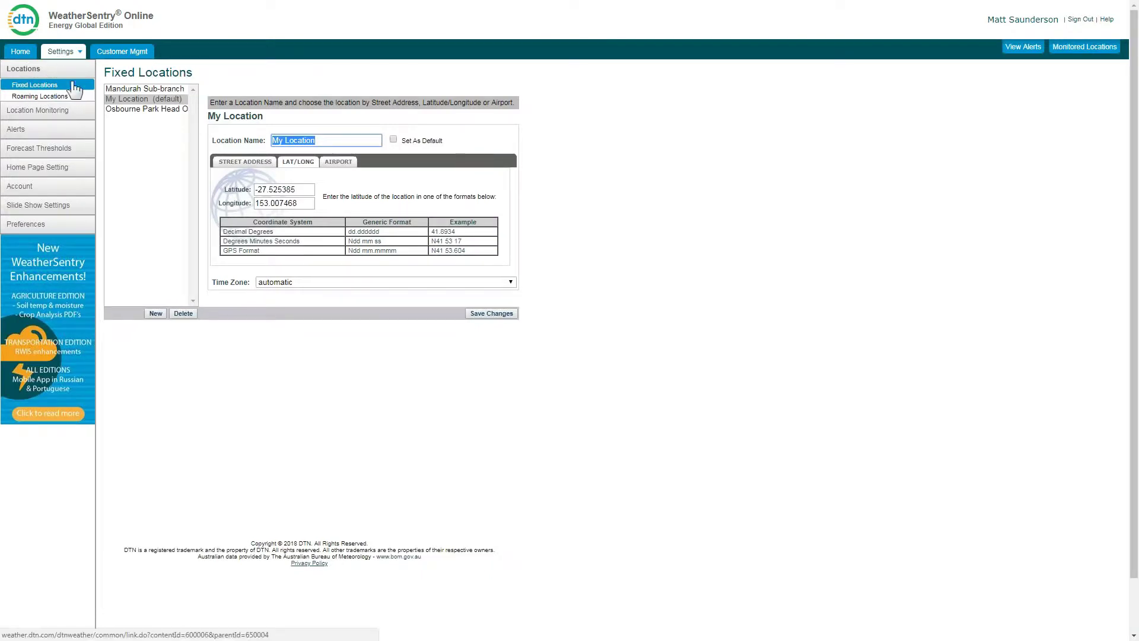
click(128, 88)
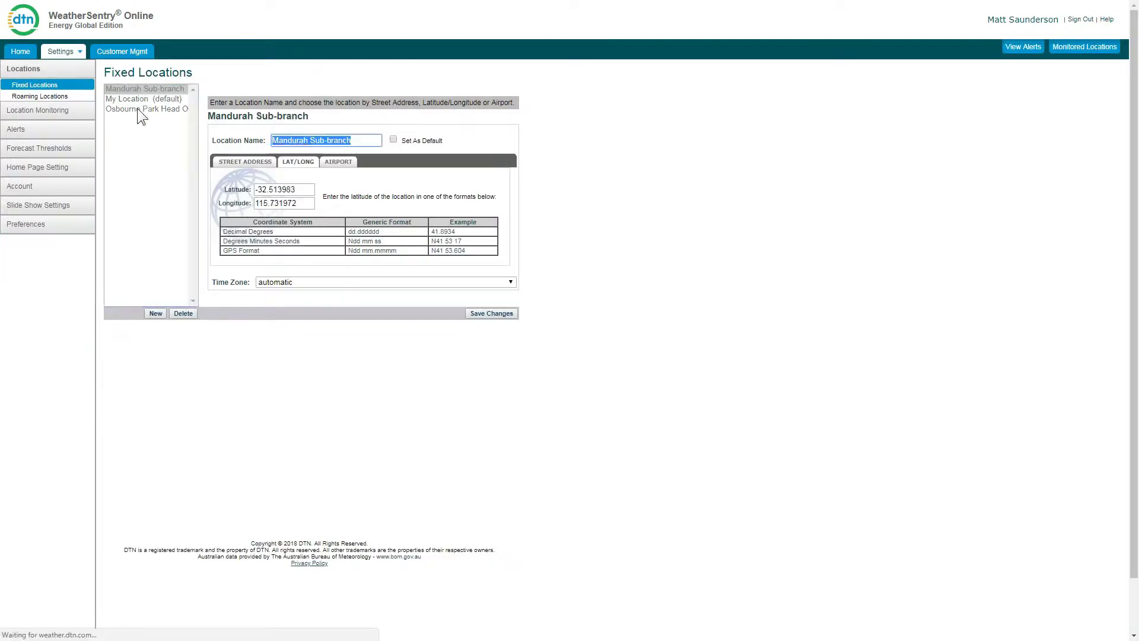
click(137, 109)
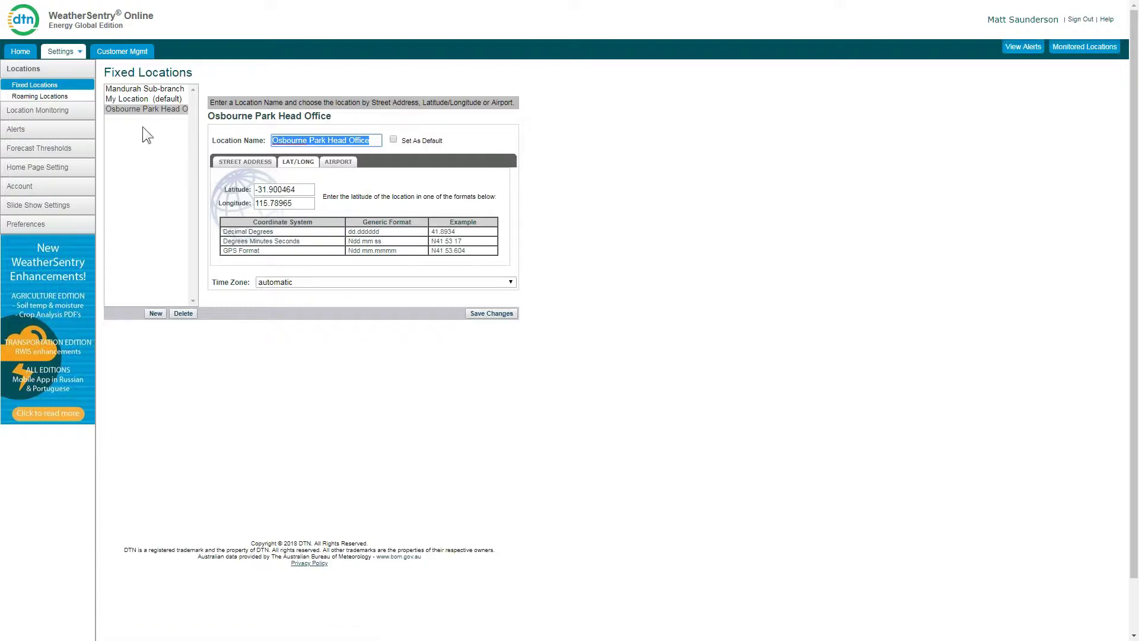
Step: Enable Lightning Manager monitoring for Mandurah Sub-branch and Osbourne Park Head Office with an 8 km warning range, and save the changes
click(32, 116)
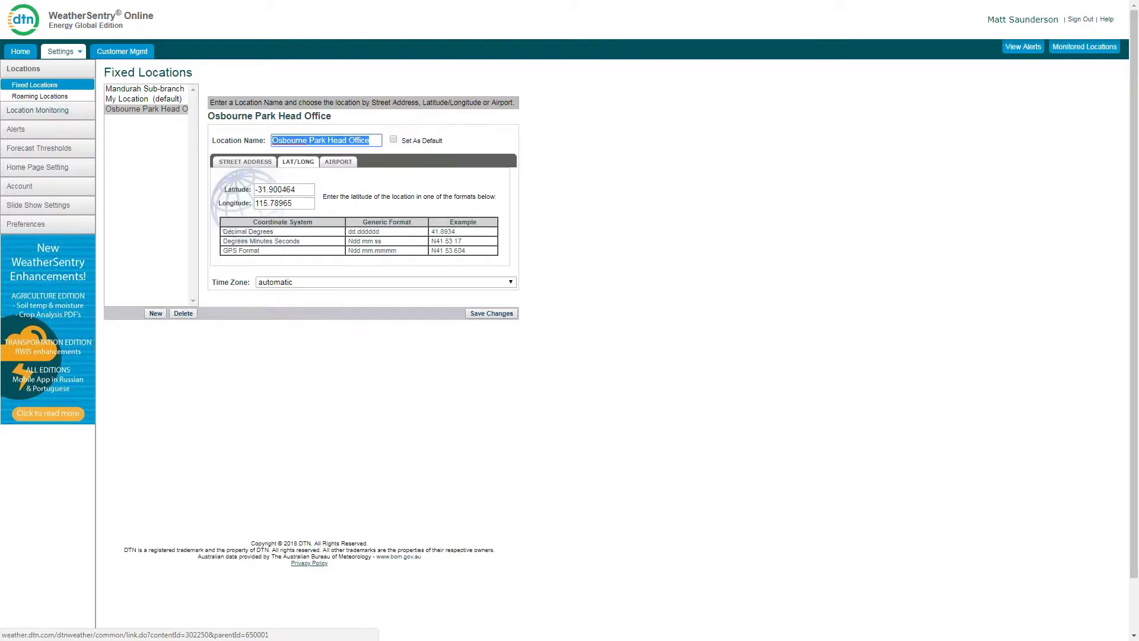
click(39, 111)
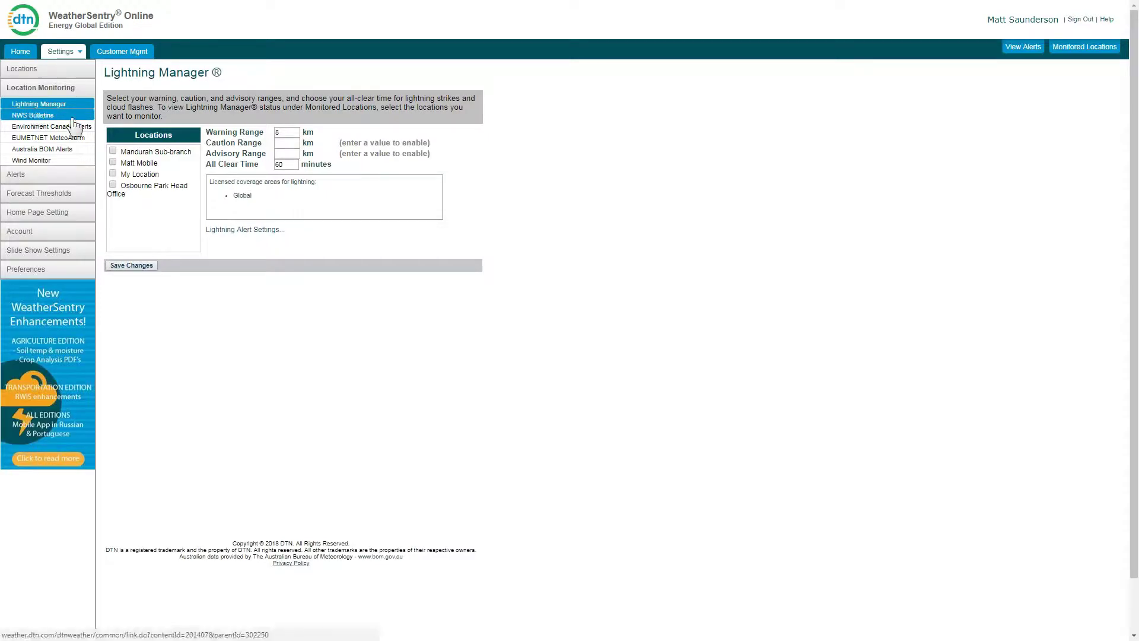
click(113, 185)
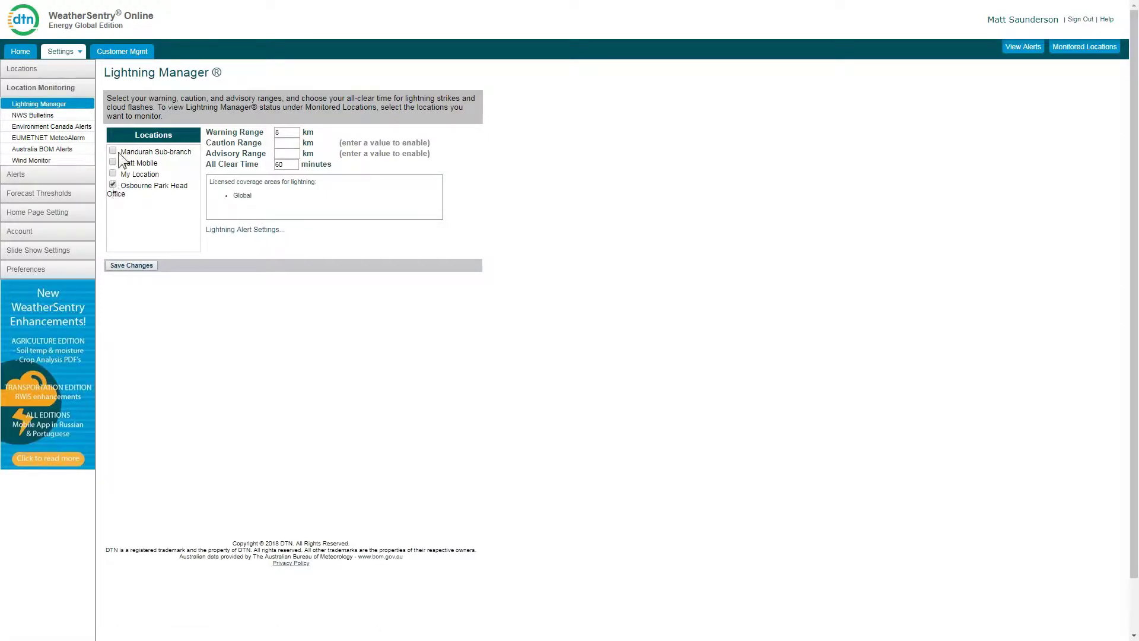
click(281, 131)
click(127, 265)
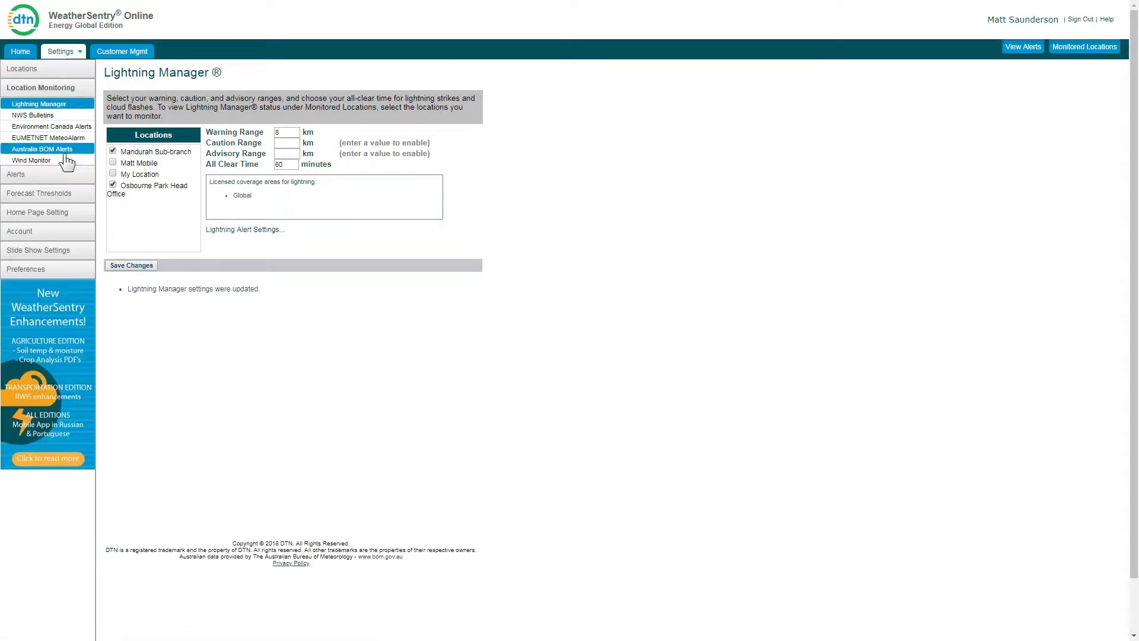
Step: Limit Australia BOM Alerts monitoring to Mandurah Sub-branch and Osbourne Park Head Office with only Warning and Watch bulletins, and save
click(39, 149)
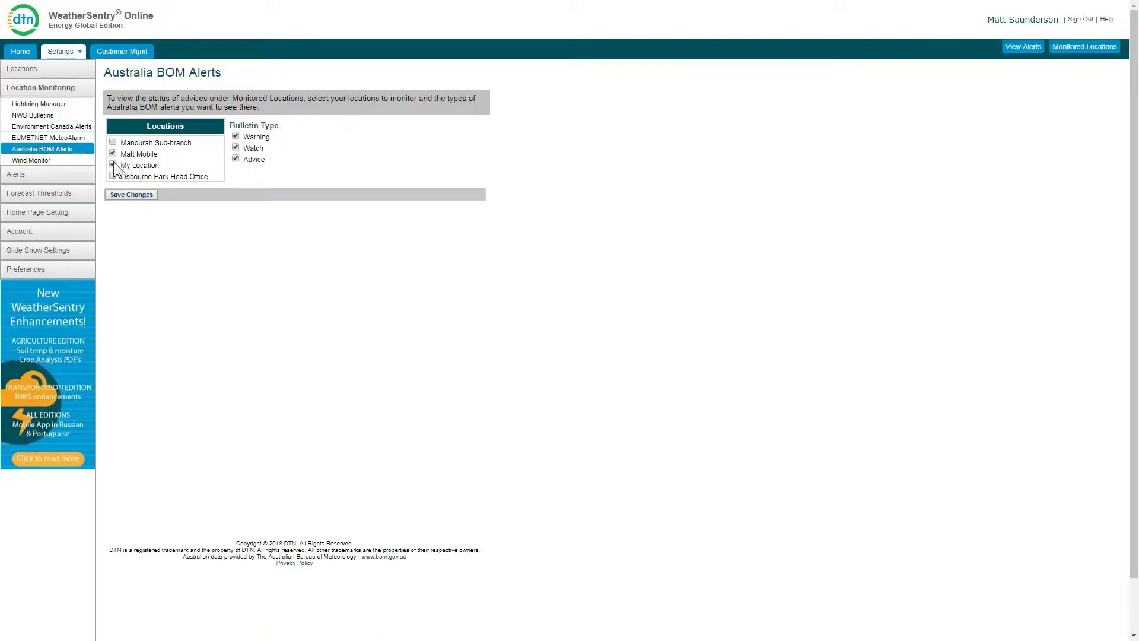
click(113, 165)
click(113, 153)
click(114, 143)
click(141, 195)
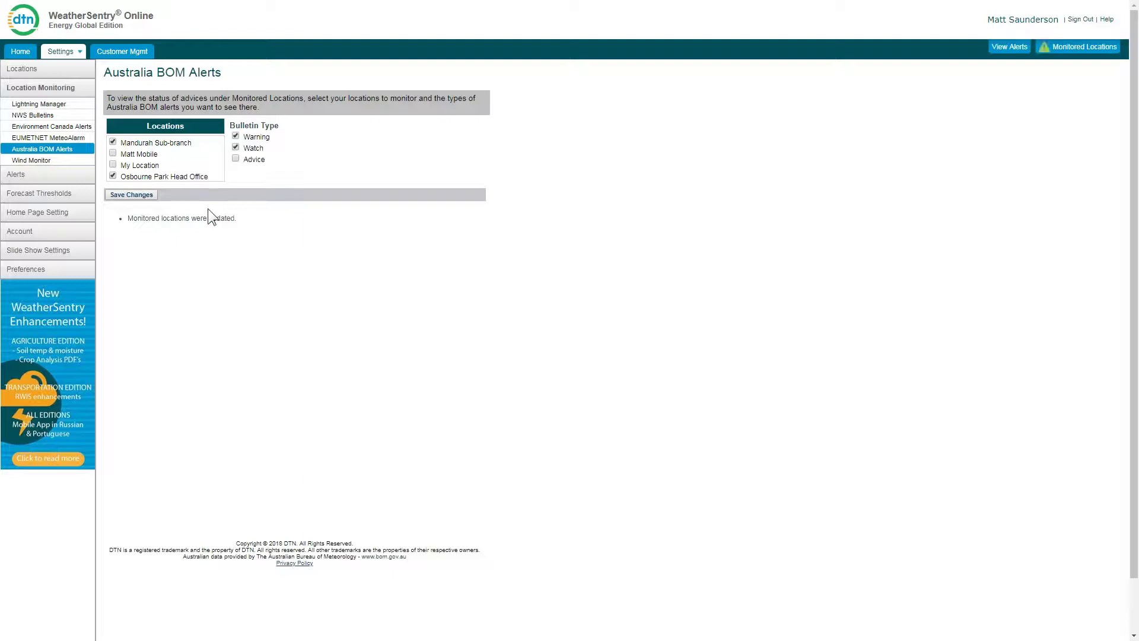
Step: Set Wind Monitor to track only Mandurah Sub-branch and Osbourne Park Head Office with a 50 km/h threshold, and save
click(40, 162)
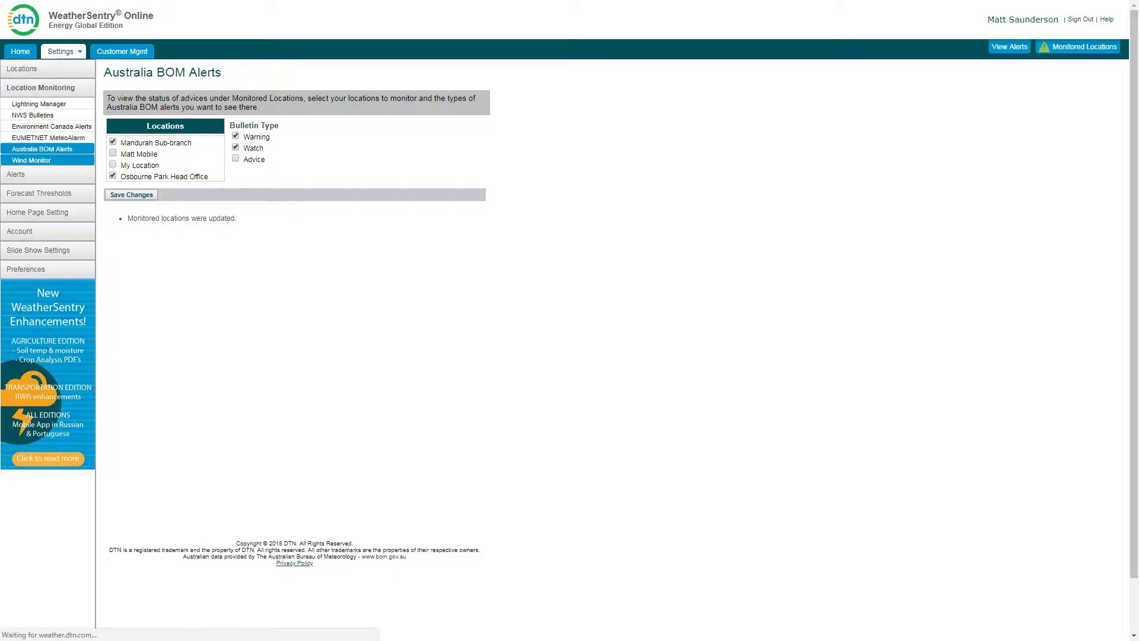
click(113, 162)
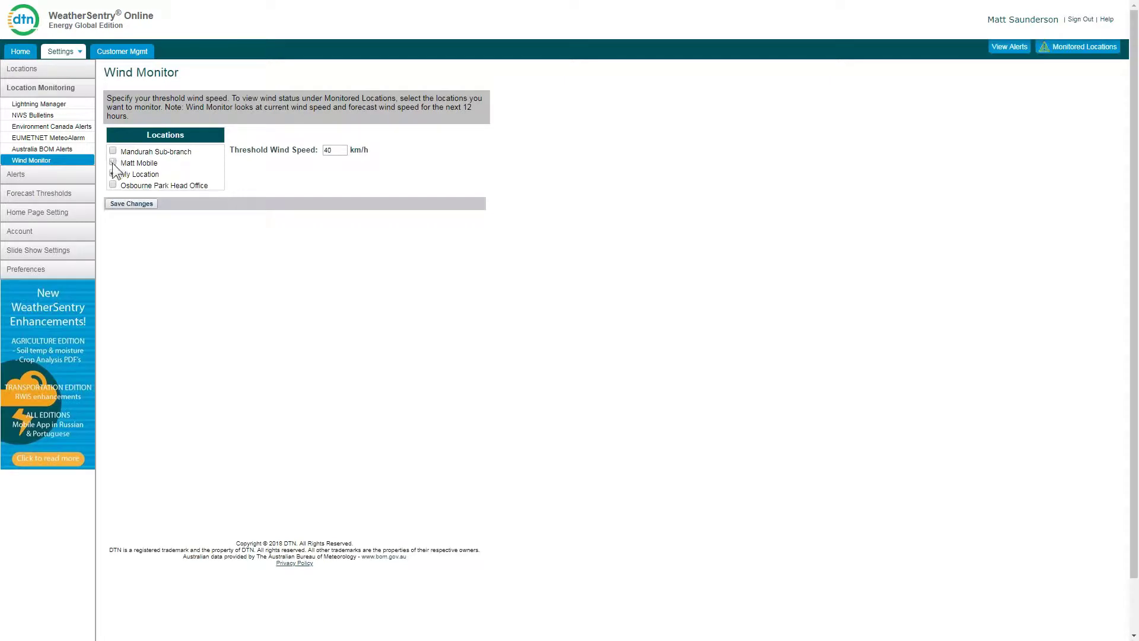
click(113, 173)
click(113, 150)
click(113, 184)
double_click(327, 150)
text(4)
key(BackSpace)
text(5)
click(133, 204)
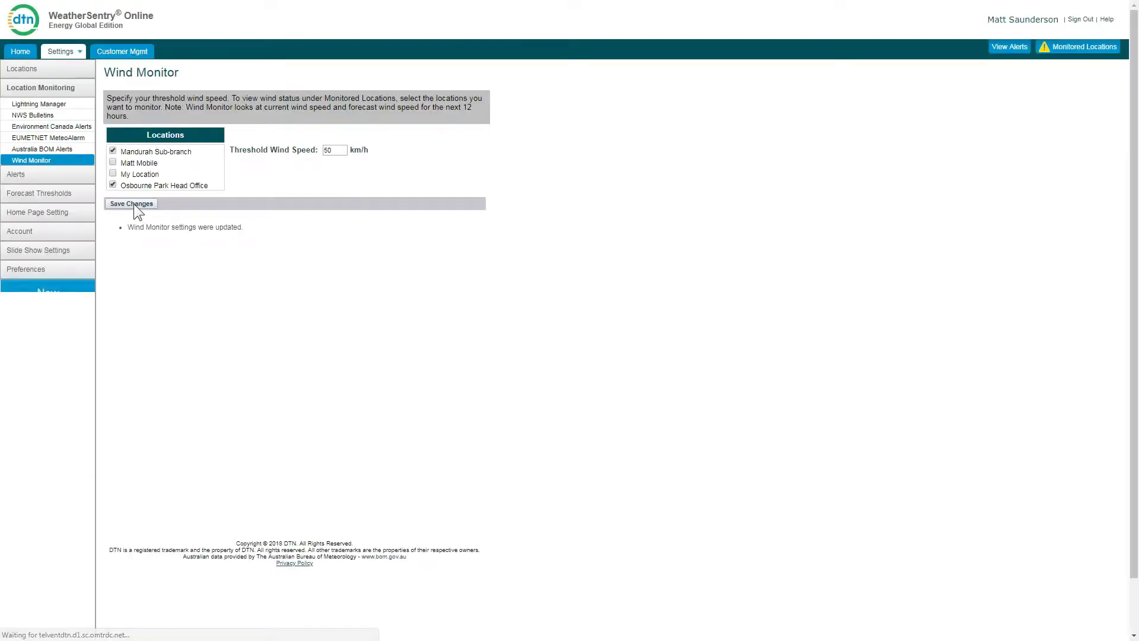
Step: Return to the weather map and review the Monitored Locations statuses, including the wind summary for Mandurah Sub-branch
click(20, 51)
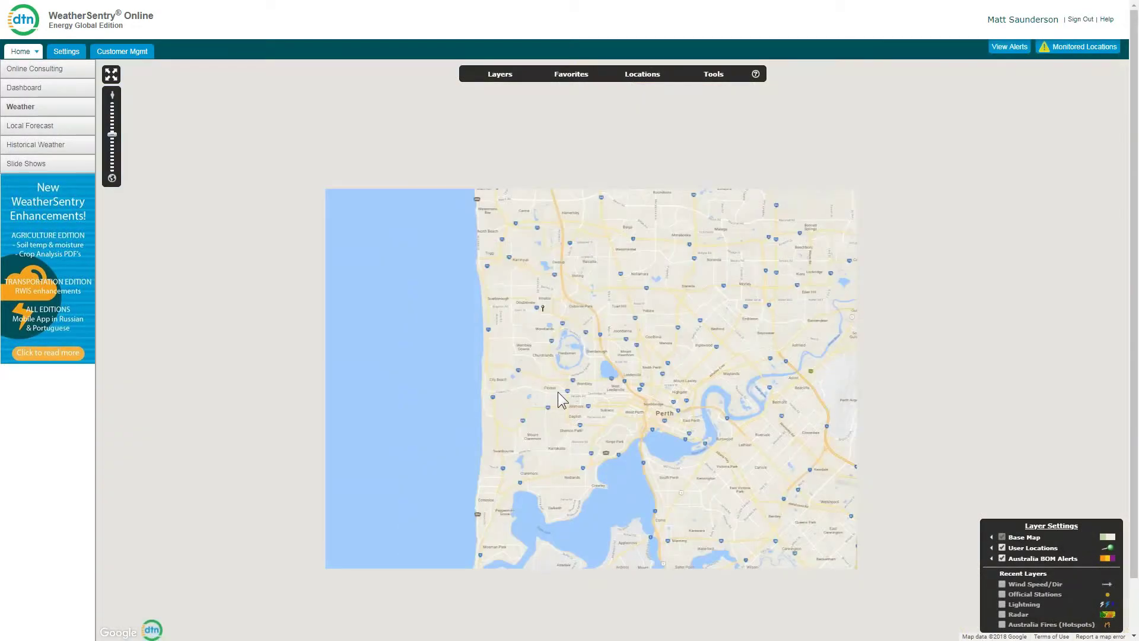
scroll(557, 392, down, 3)
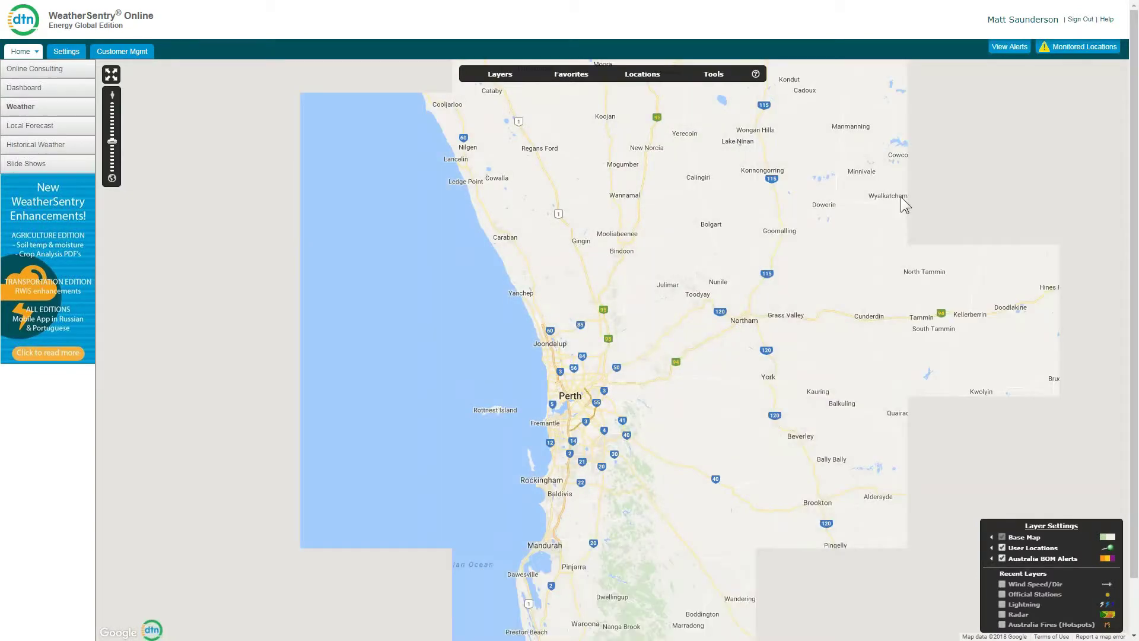
click(1073, 47)
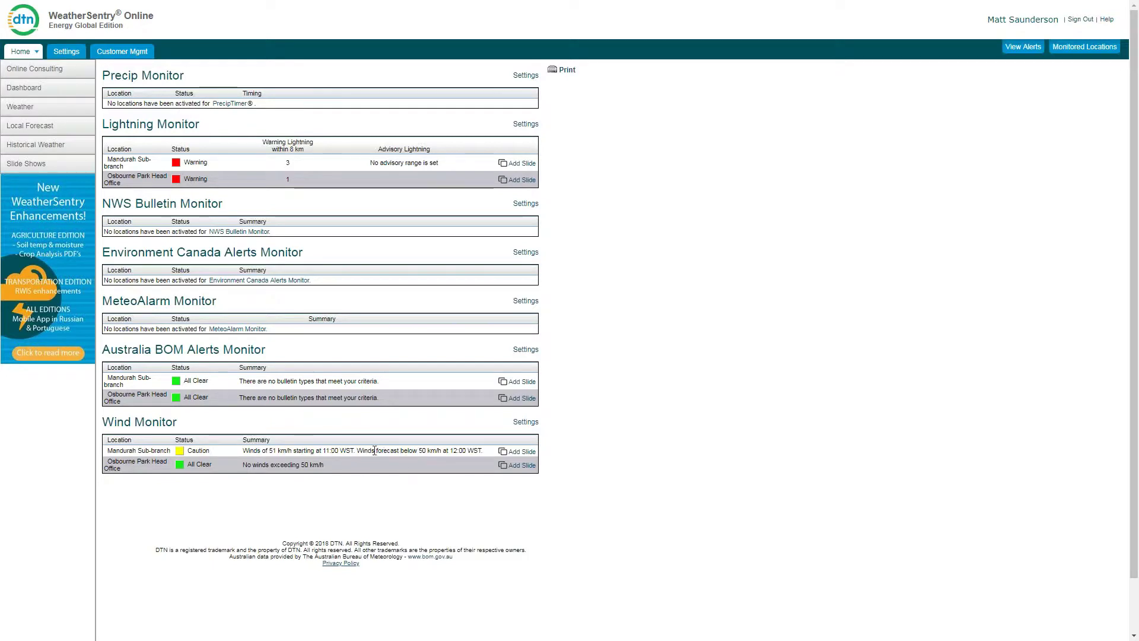
drag(366, 453, 465, 446)
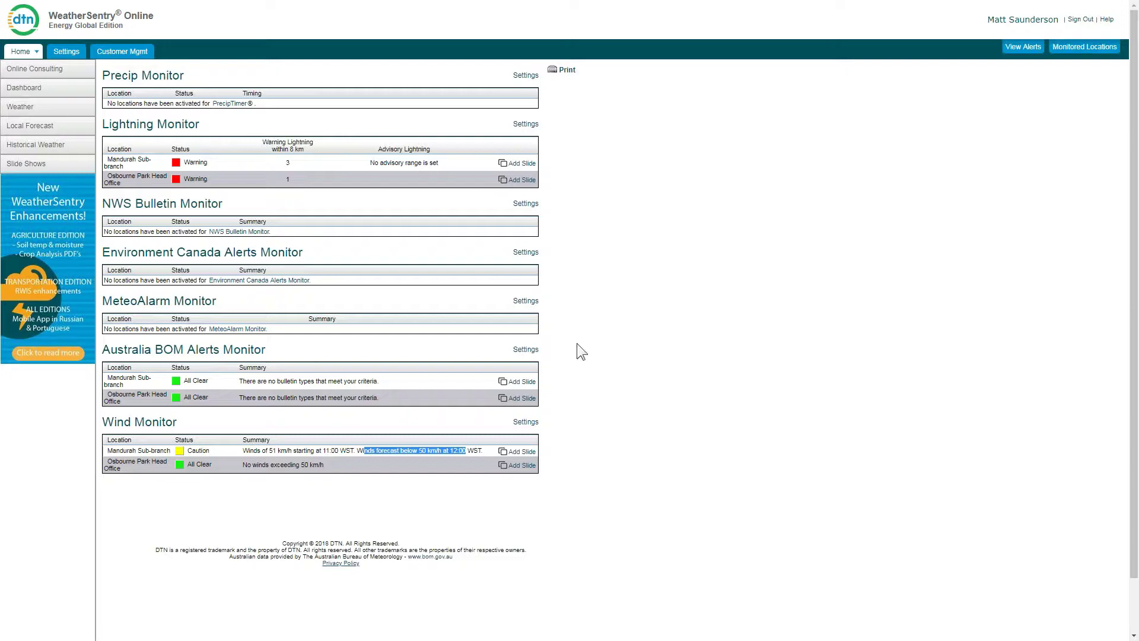
Step: In the Alert Criteria for Mandurah Sub-branch, enable lightning alerts and forecast rain alerts at 50%, 10 mm and 6 hours' lead time
click(66, 57)
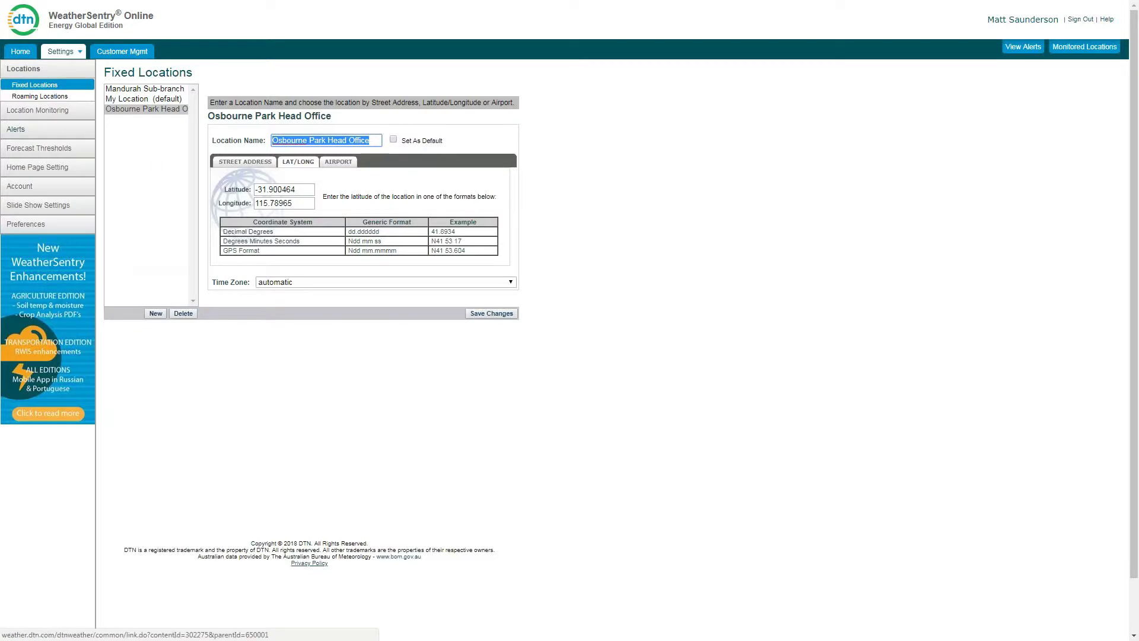
key(Tab)
click(16, 129)
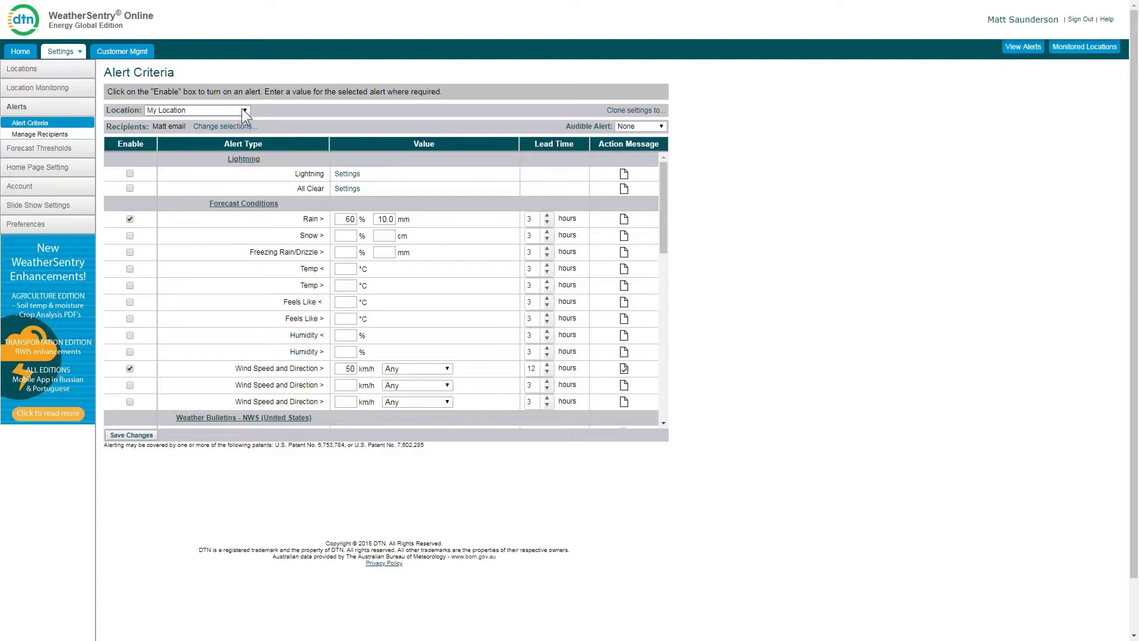
click(241, 108)
click(201, 120)
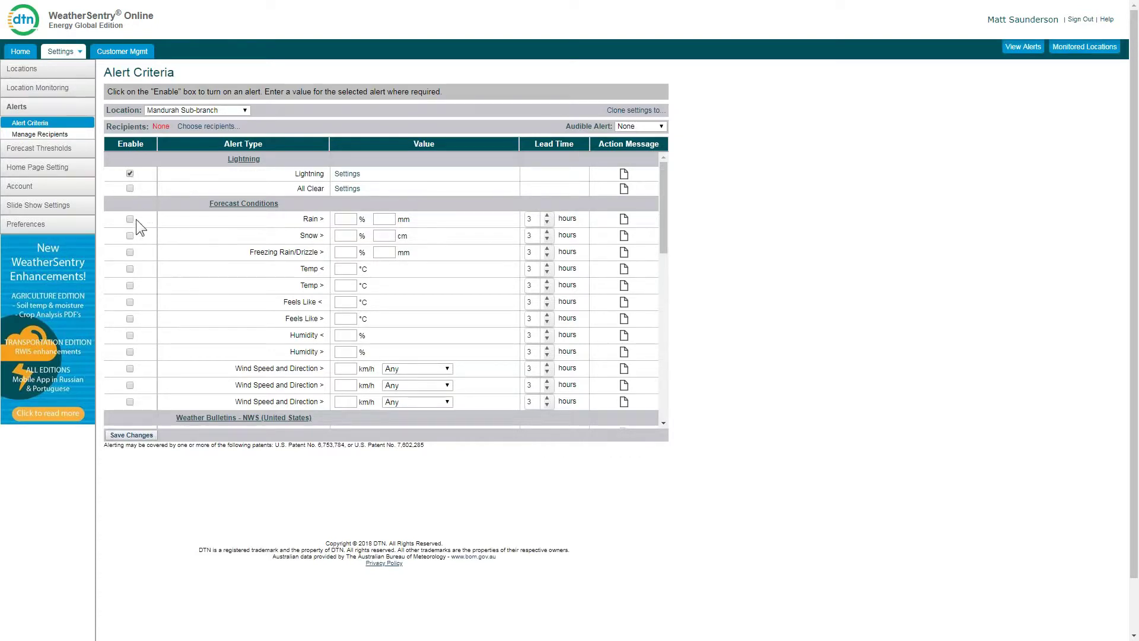
double_click(343, 219)
text(50)
key(Tab)
text(10)
key(Tab)
text(6)
Step: Enable a forecast wind alert above 40 km/h from any direction with a lead time of 6 hours
click(130, 369)
click(352, 368)
text(40)
key(Tab)
click(441, 370)
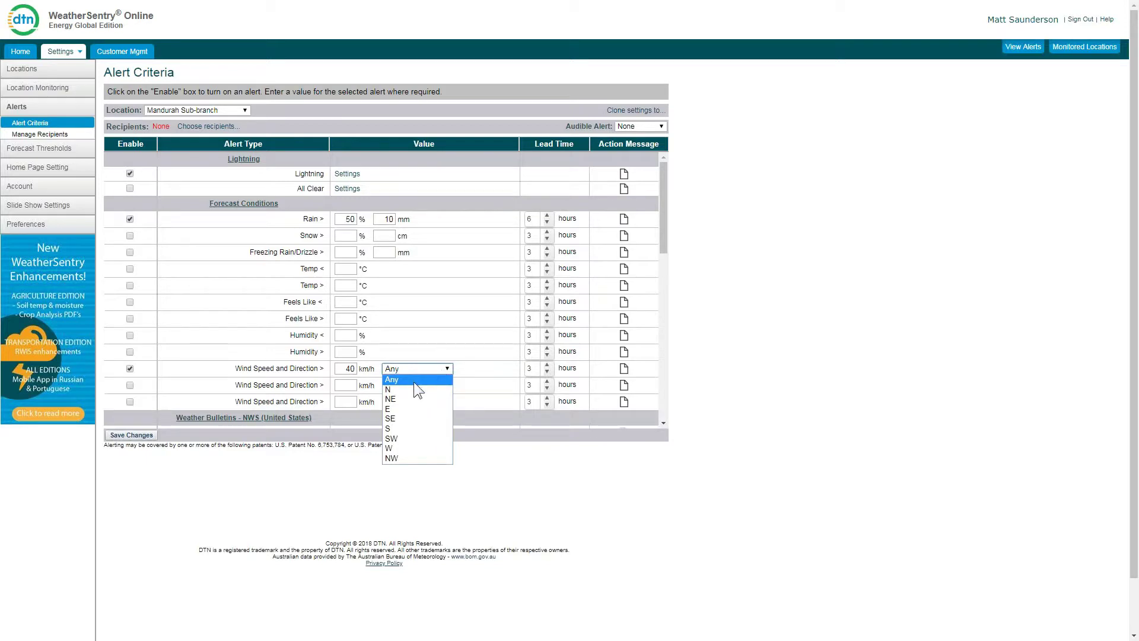
click(479, 372)
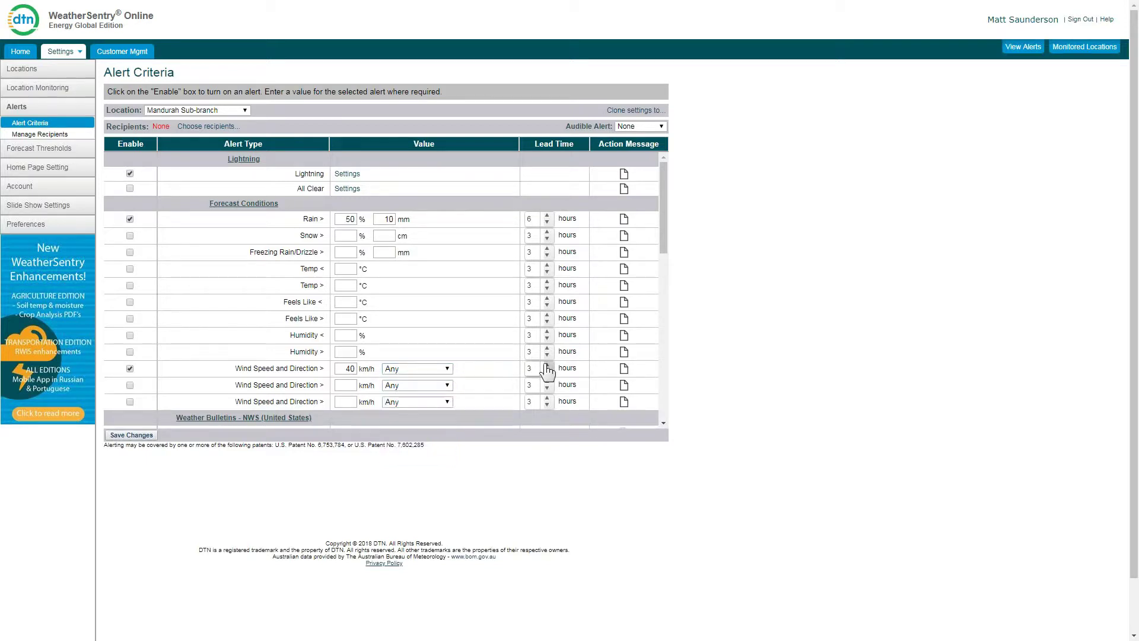
click(547, 366)
Step: Enable an observed wind alert above 50 km/h from any direction and save the alert criteria without a recipient
drag(662, 225, 634, 384)
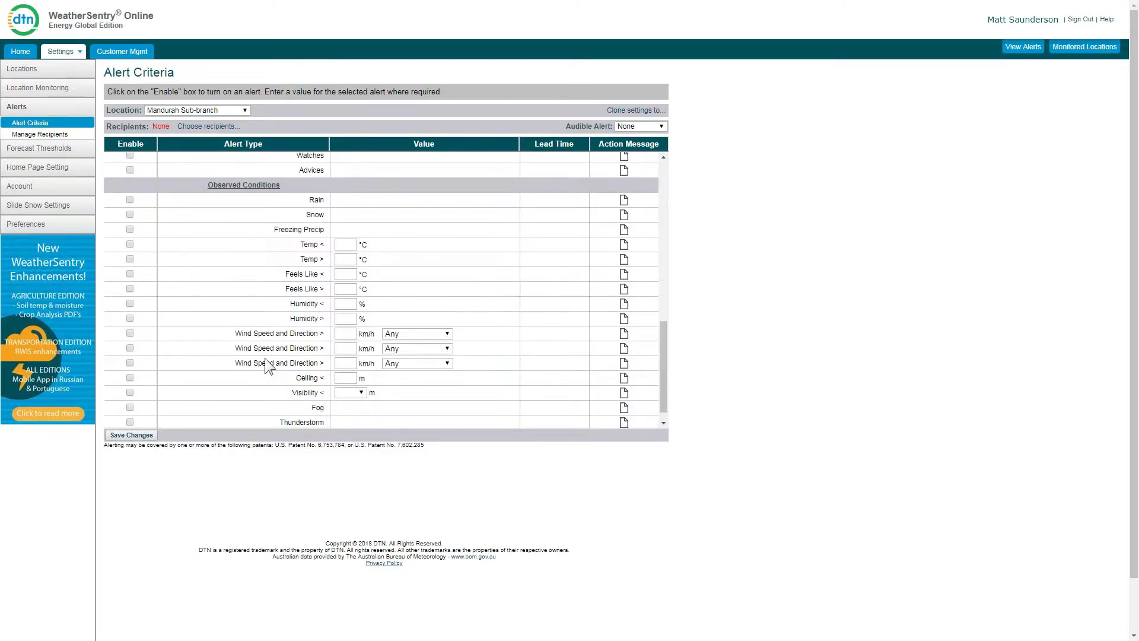
click(130, 332)
click(352, 332)
text(50)
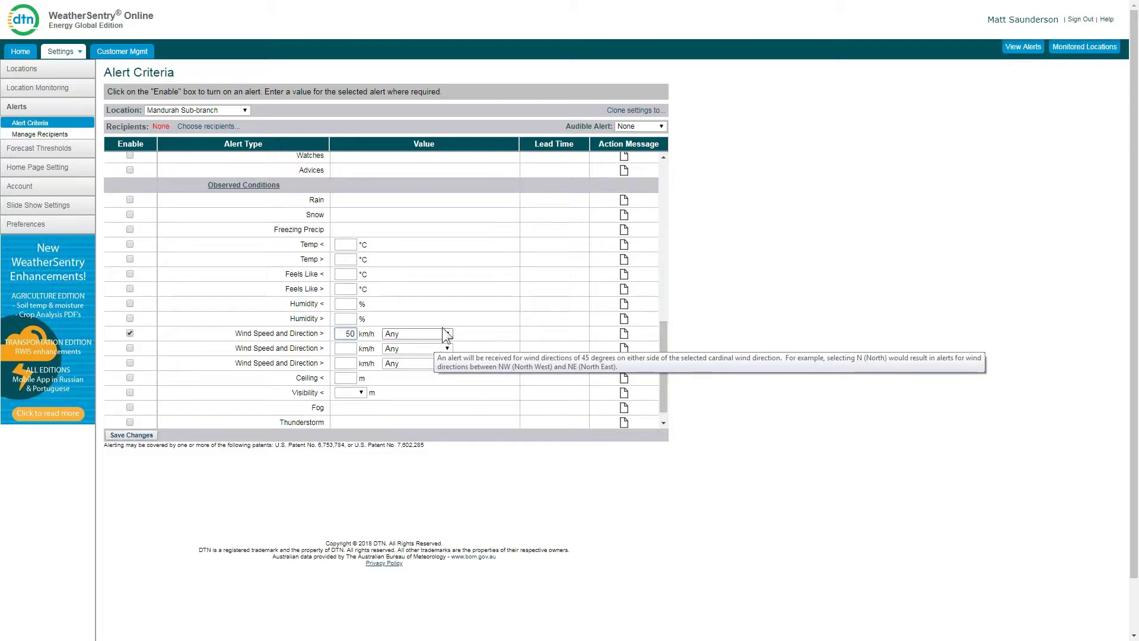
scroll(666, 365, down, 1)
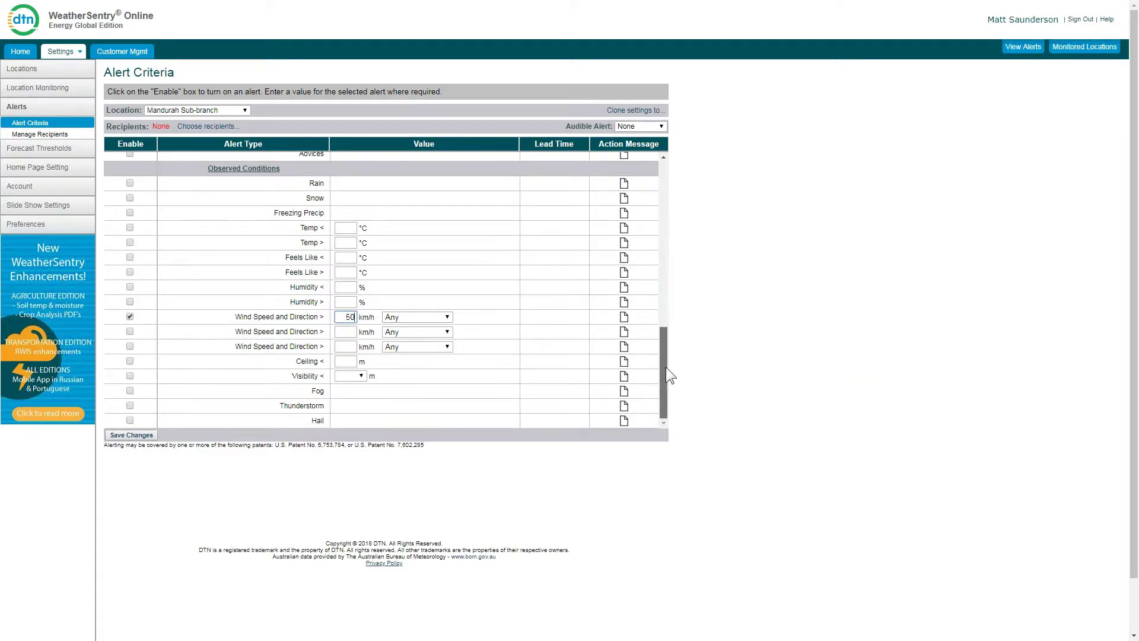
click(123, 435)
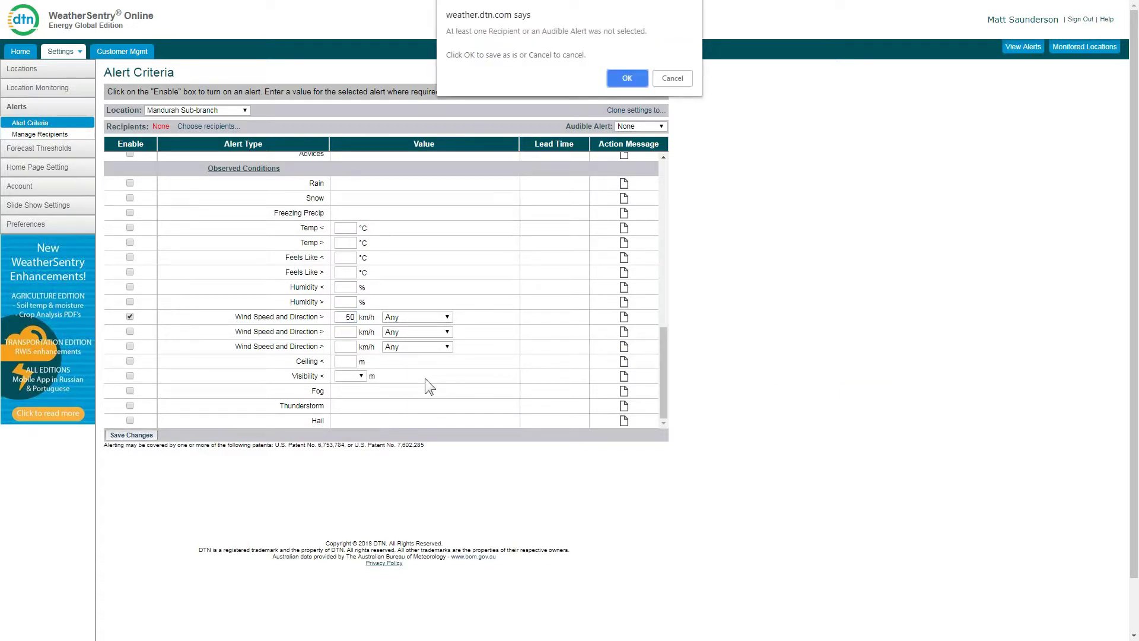
click(626, 72)
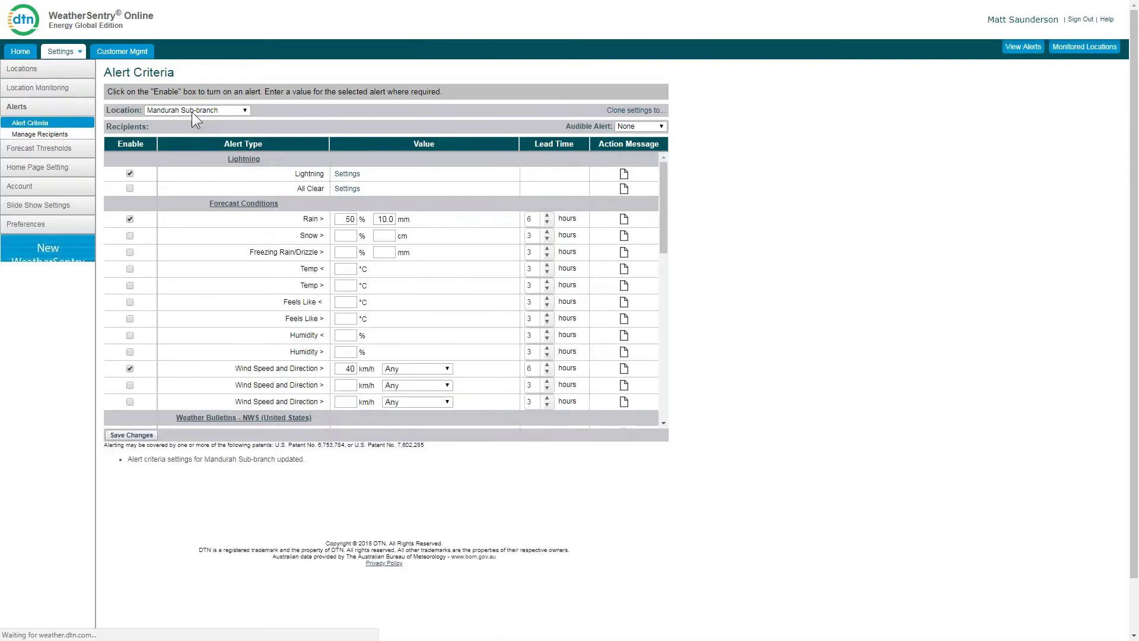
Step: Assign the e-mail recipient to the Mandurah Sub-branch alerts
click(206, 127)
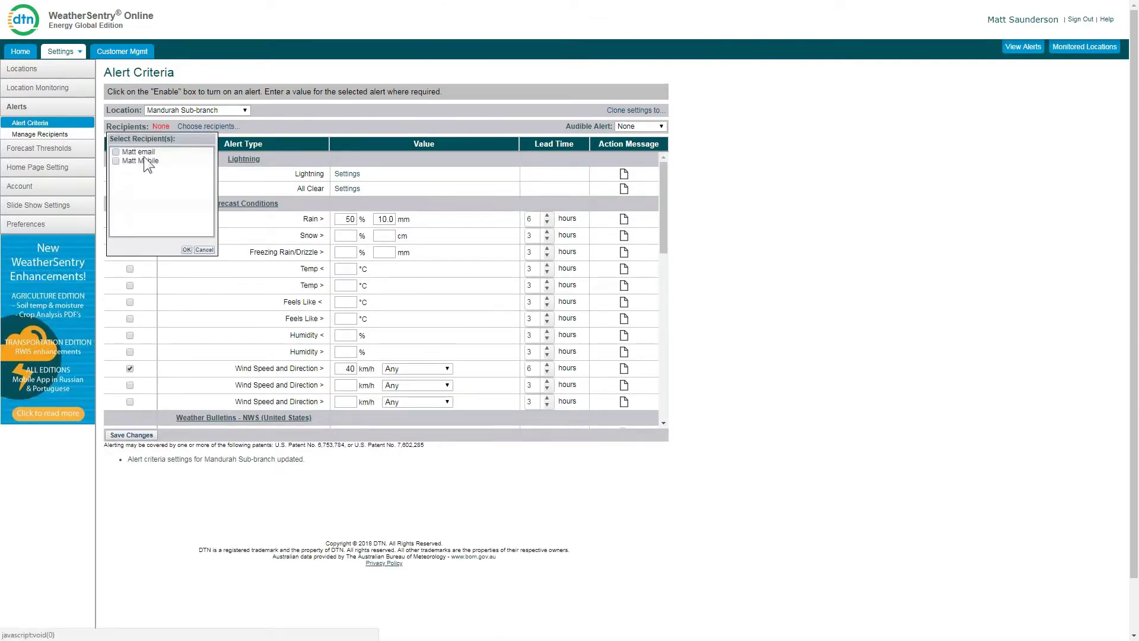
click(187, 249)
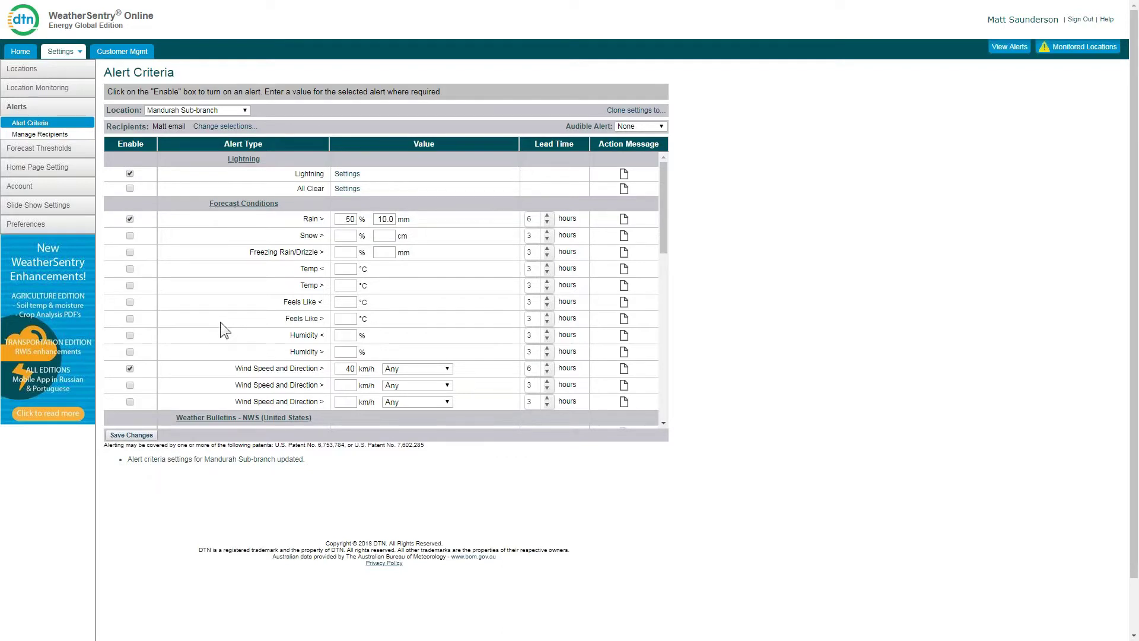
Step: Check the new WINS alerts for Mandurah Sub-branch, then review the Lightning, BOM and Wind Monitor statuses in Monitored Locations
click(1014, 51)
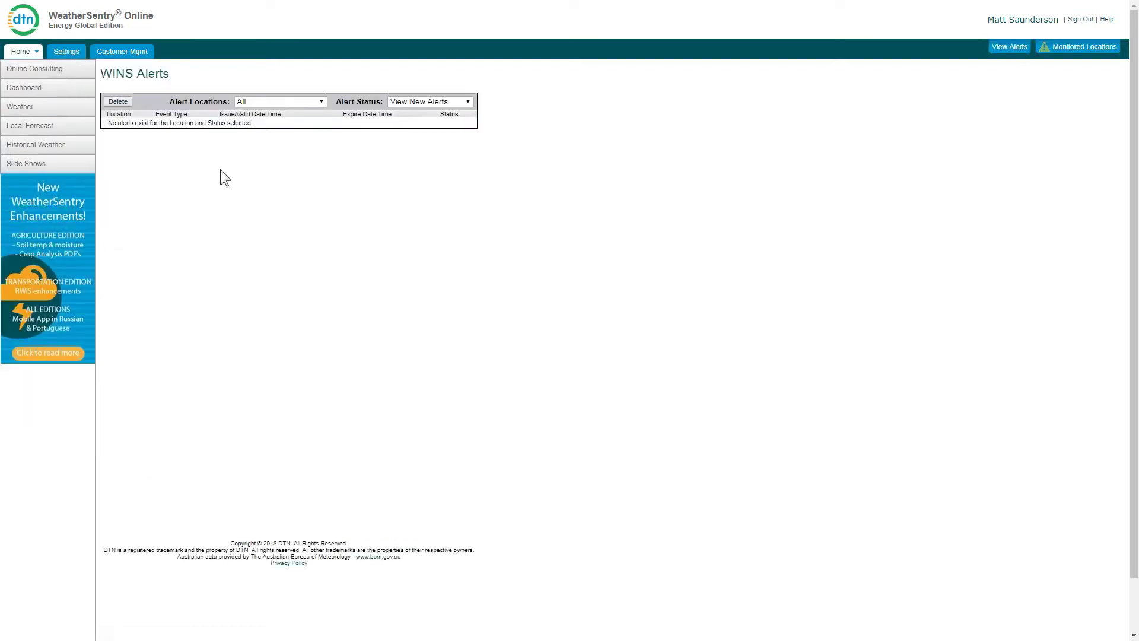
click(292, 102)
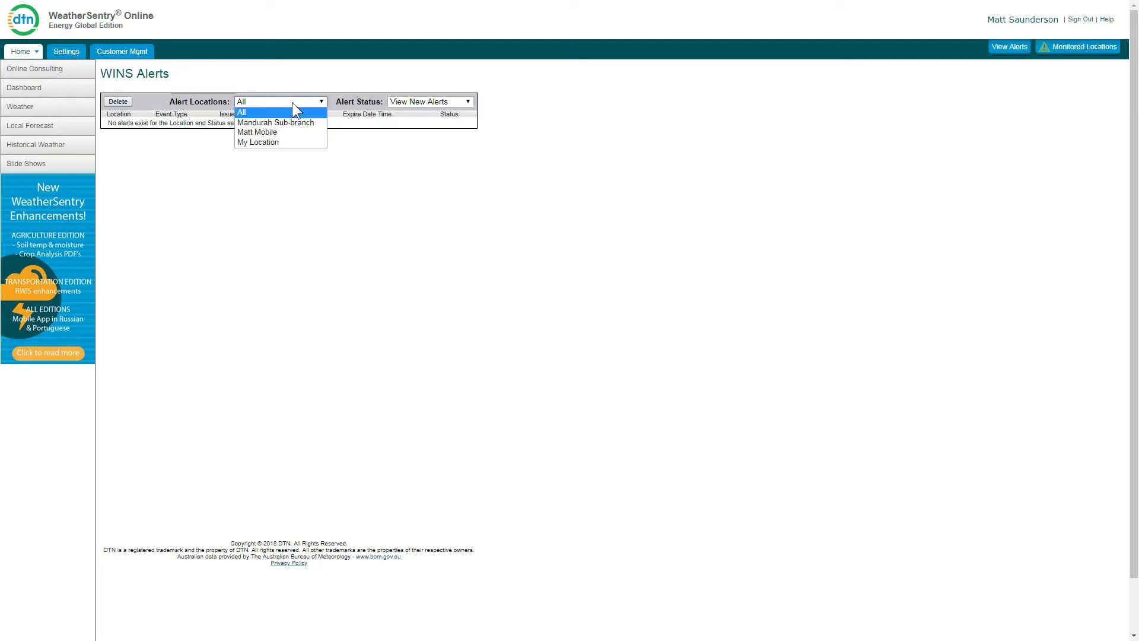
click(291, 120)
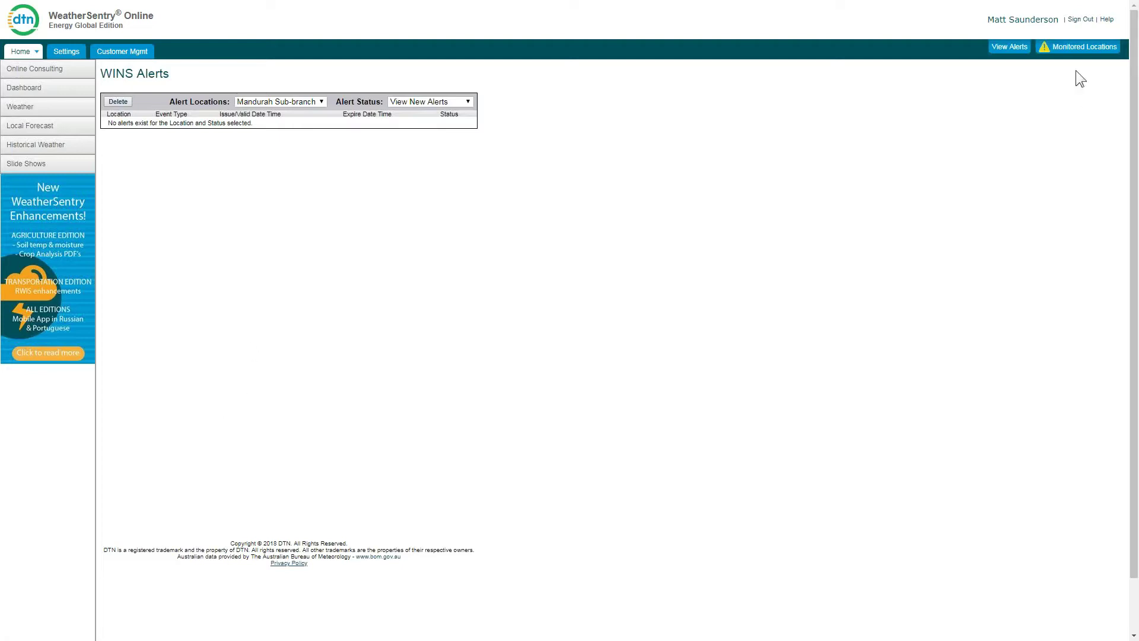
click(1073, 52)
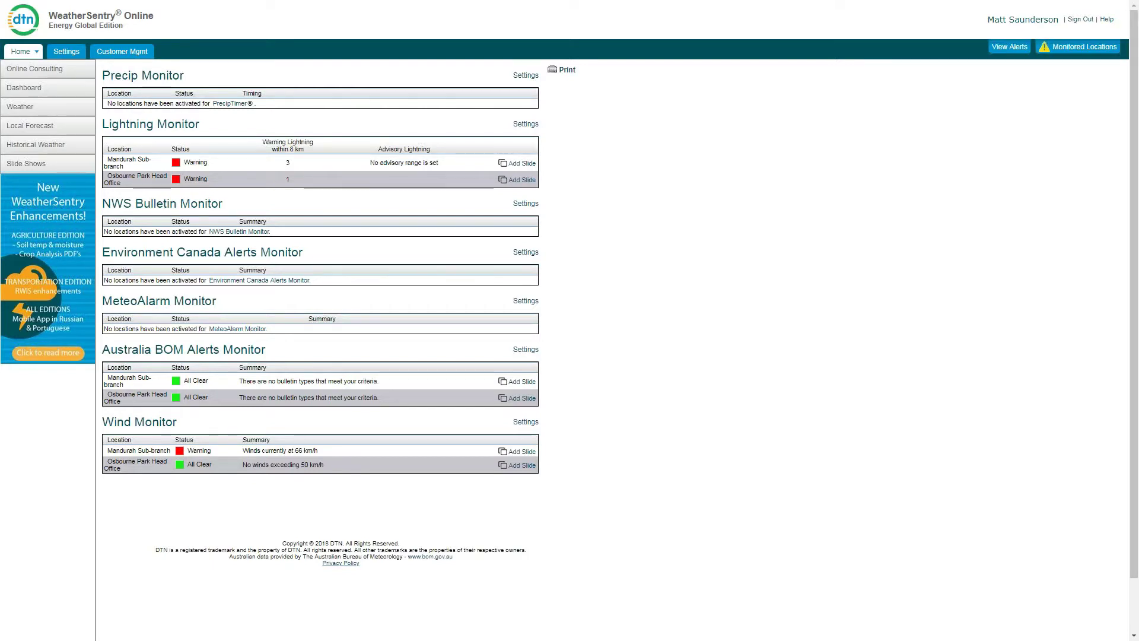
click(262, 231)
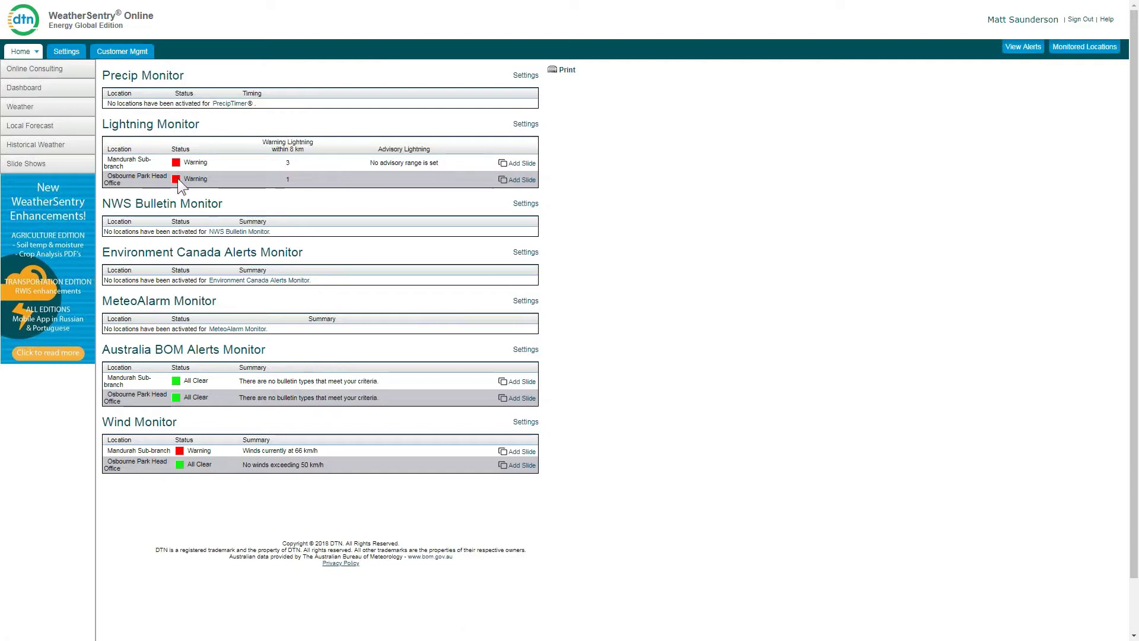
Step: Open the Dashboard for Mandurah Sub-branch and review its radar, current conditions, monitors and forecast
click(25, 87)
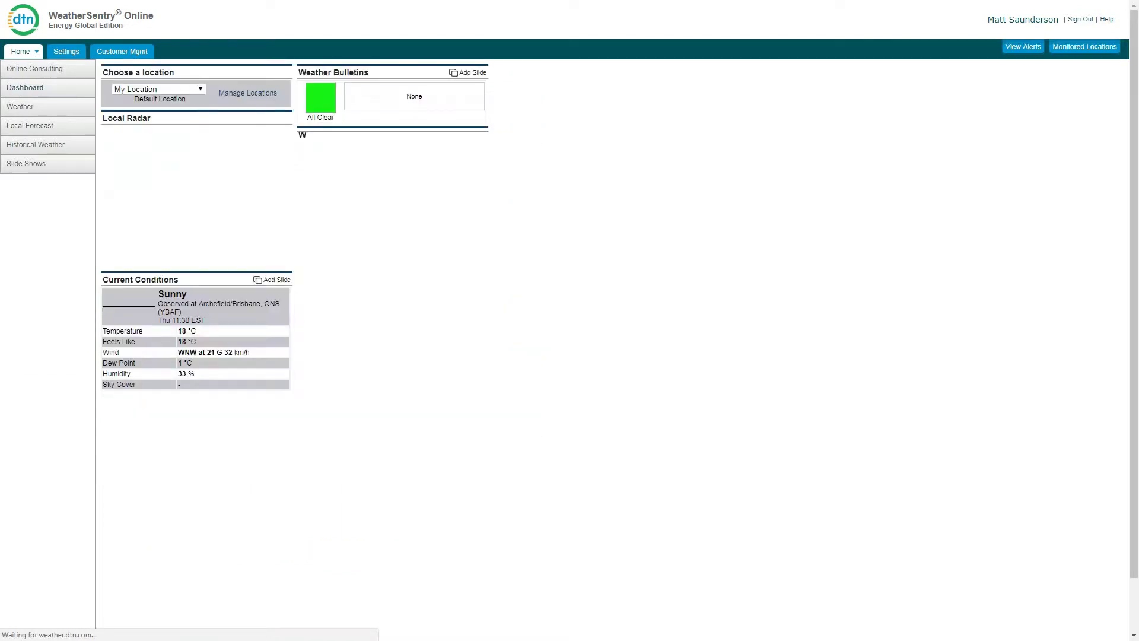
click(158, 88)
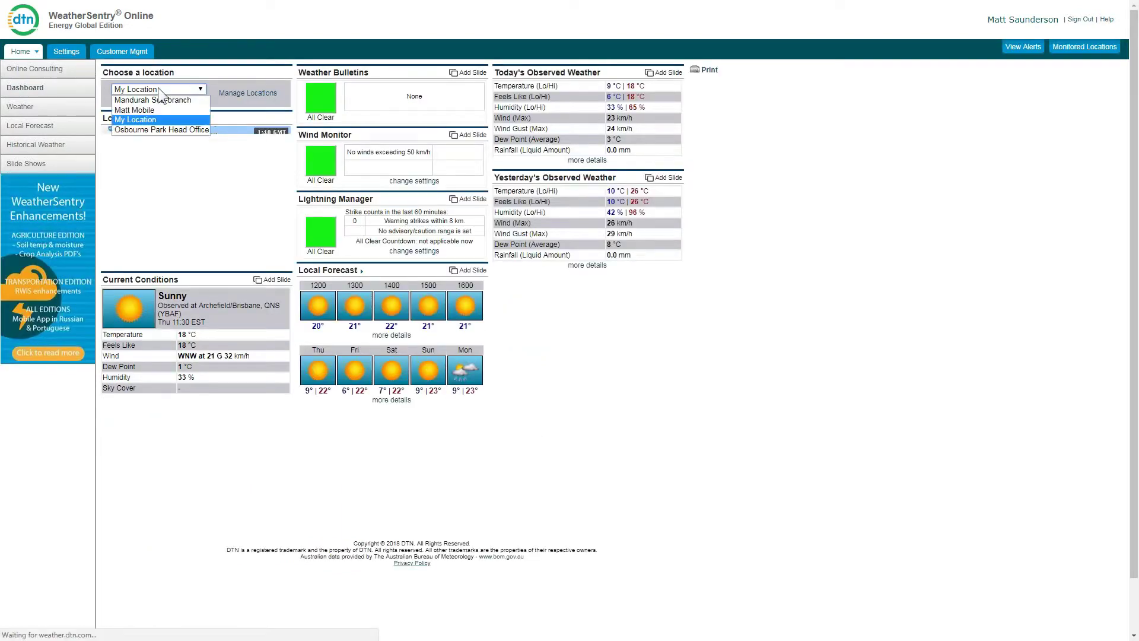
click(156, 102)
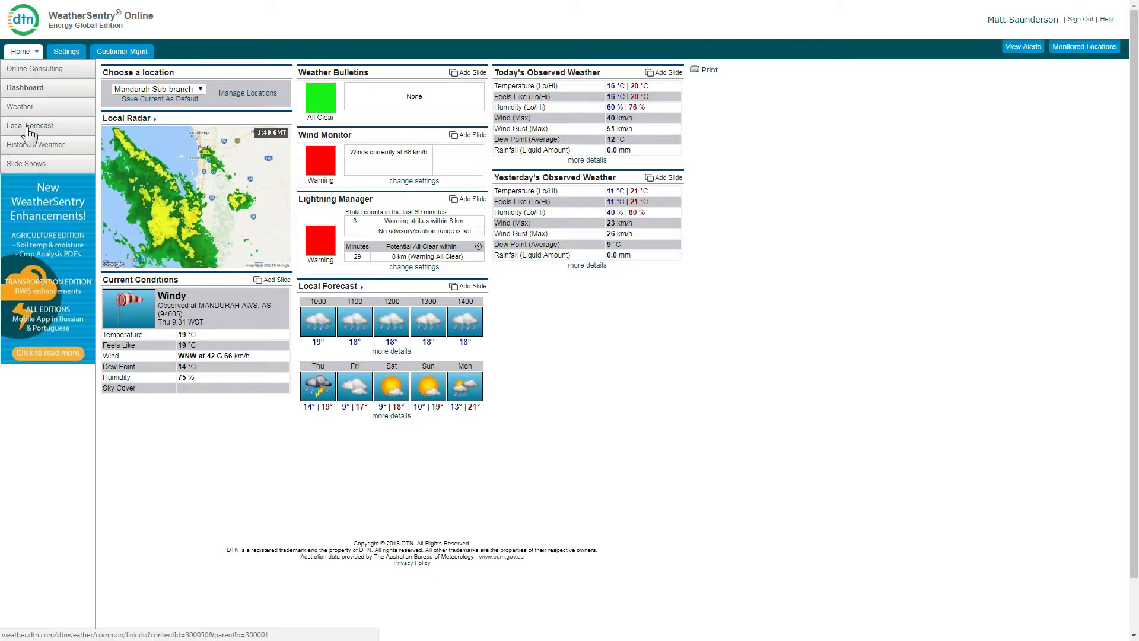
Step: Show the Official Stations layer on the weather map around Brisbane and open the weather details for Toowoomba Airport
click(27, 109)
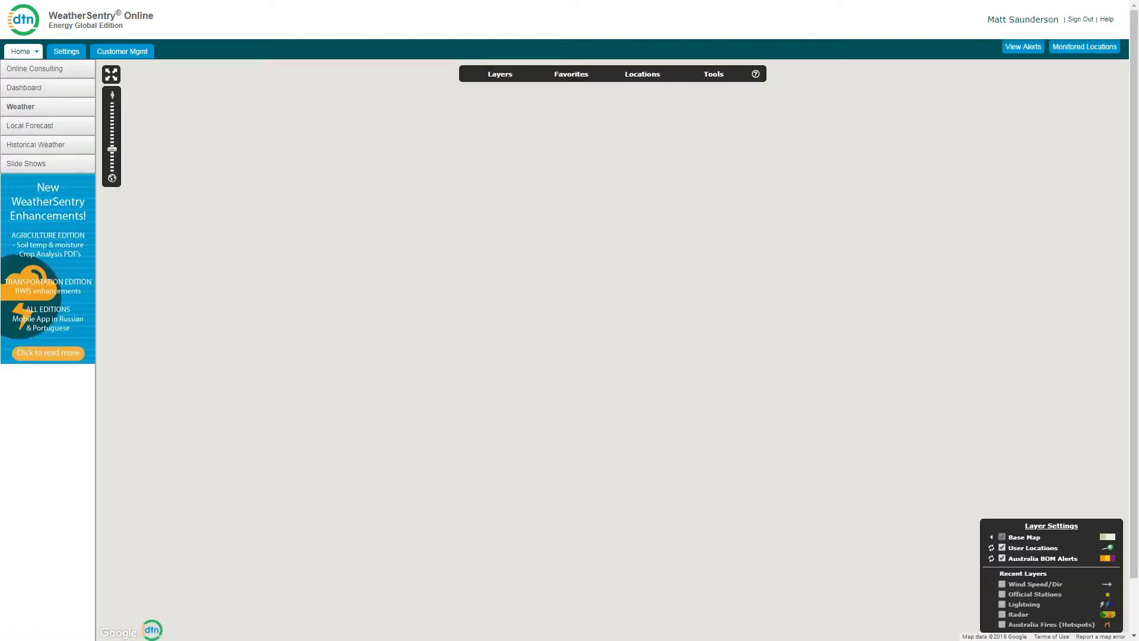
scroll(560, 274, down, 4)
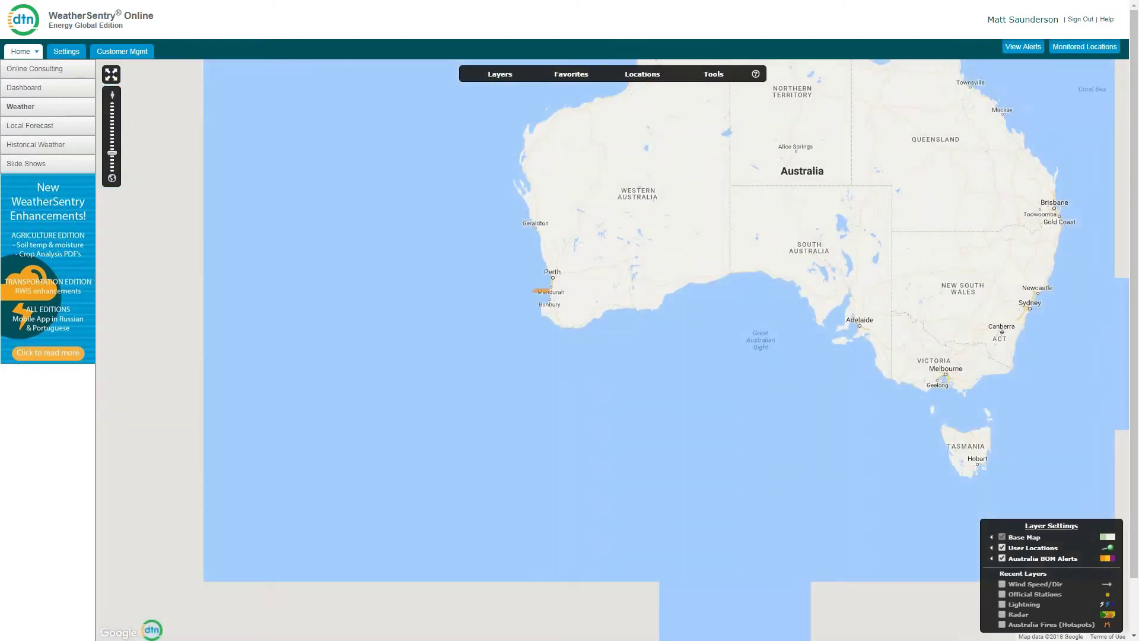
drag(702, 265, 631, 244)
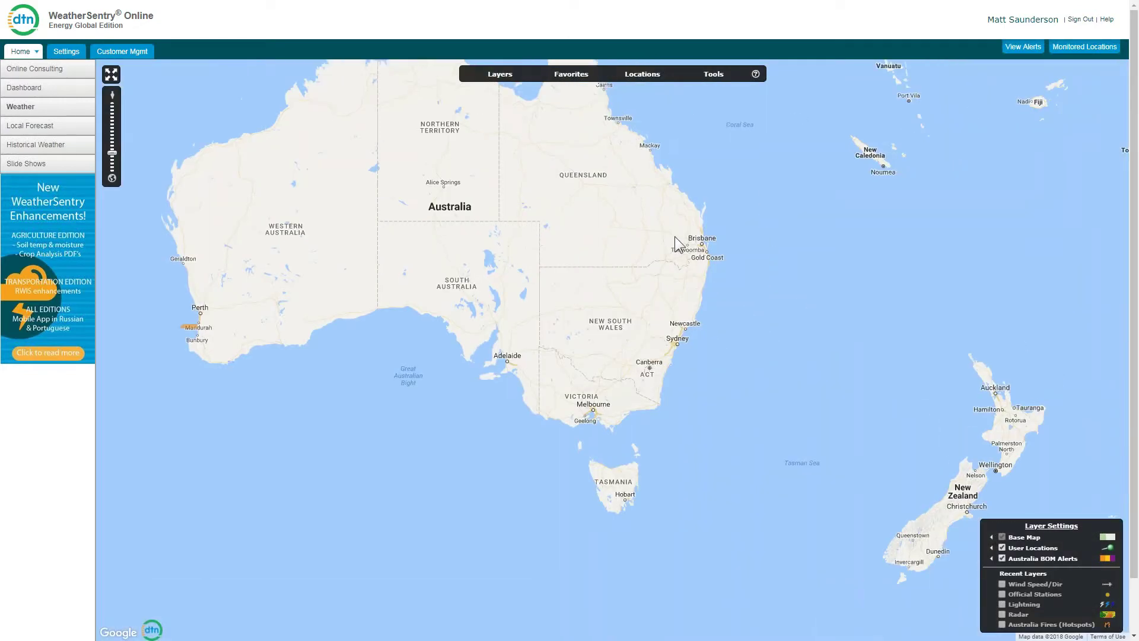
scroll(674, 236, up, 2)
scroll(697, 217, up, 2)
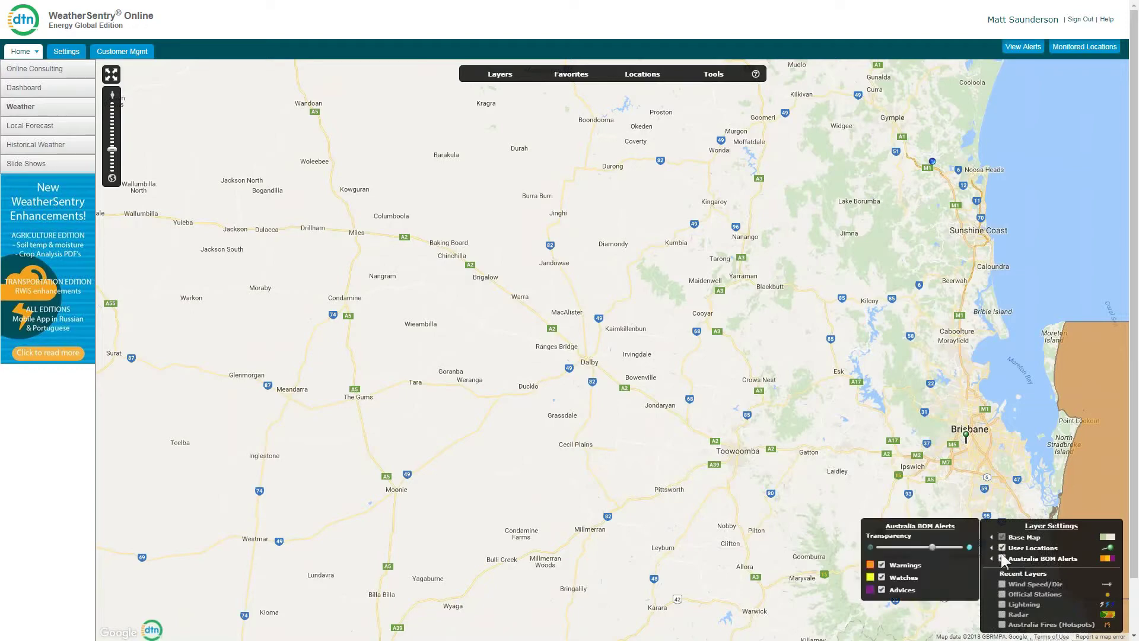
click(999, 590)
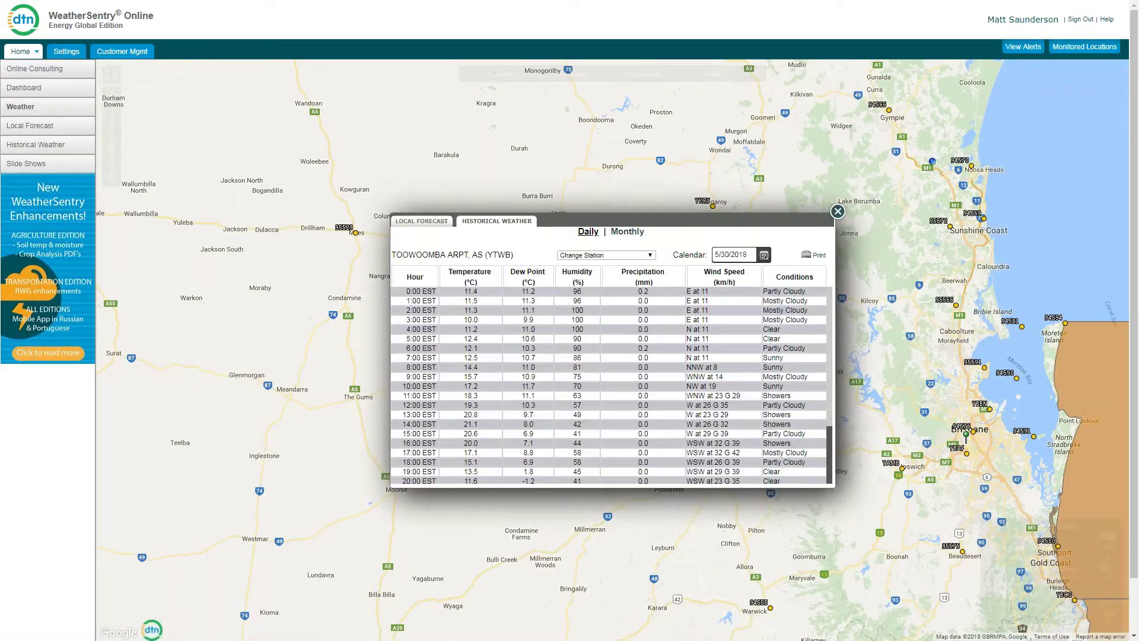
Step: Examine the daily and hourly local forecasts for Toowoomba Airport, including the highlighted temperature and wind rows, and close the forecast
click(424, 221)
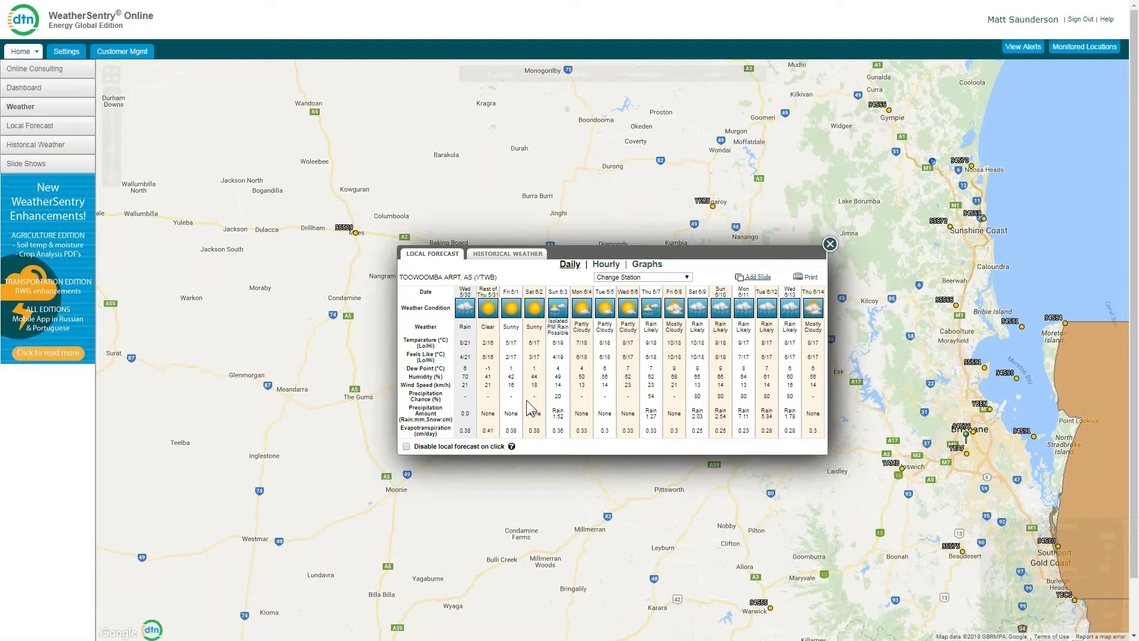
click(606, 265)
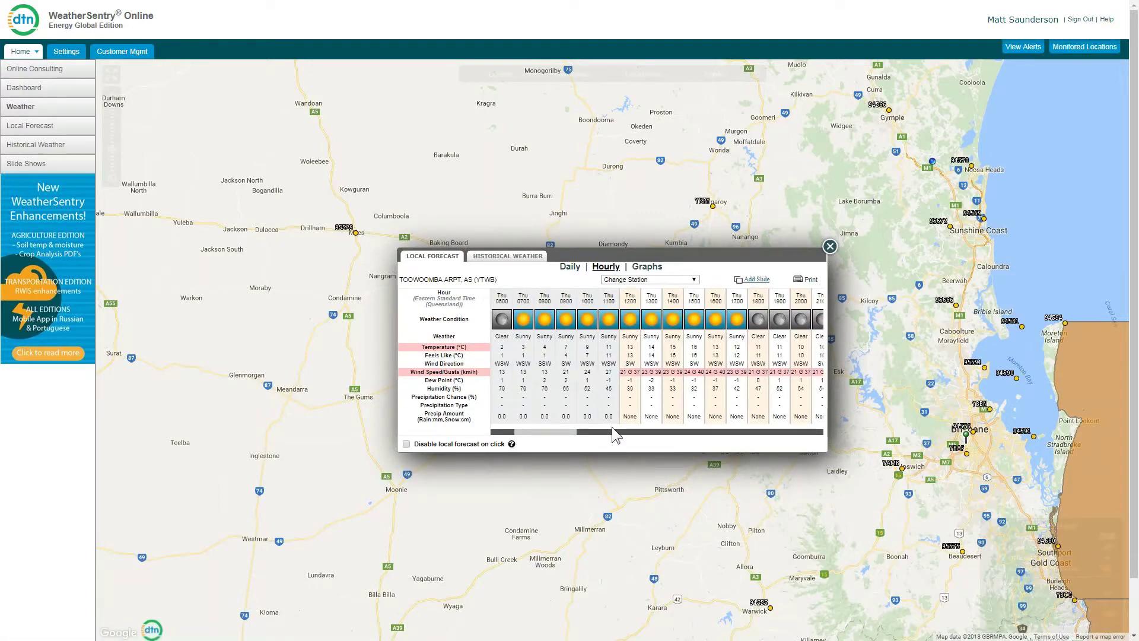
drag(573, 439, 575, 439)
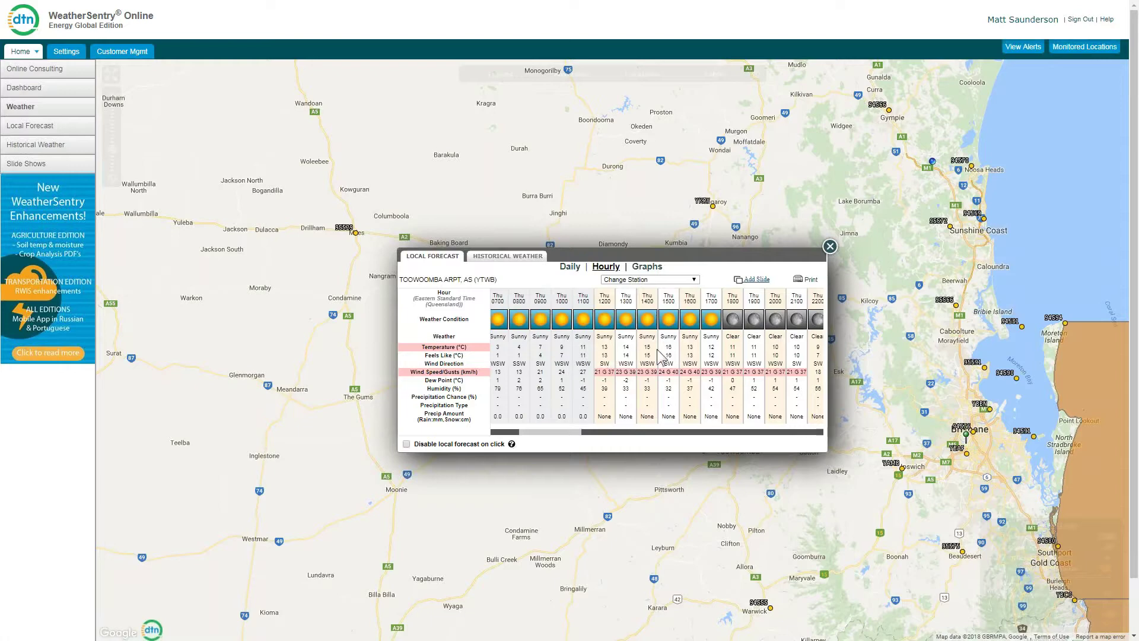
drag(566, 440, 574, 440)
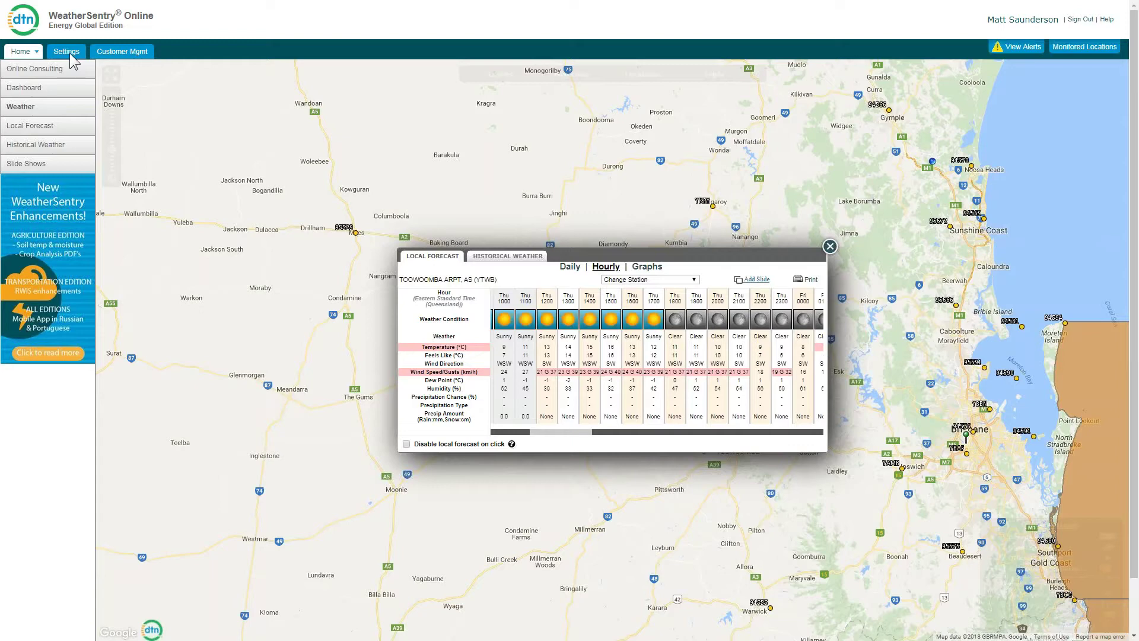
key(Escape)
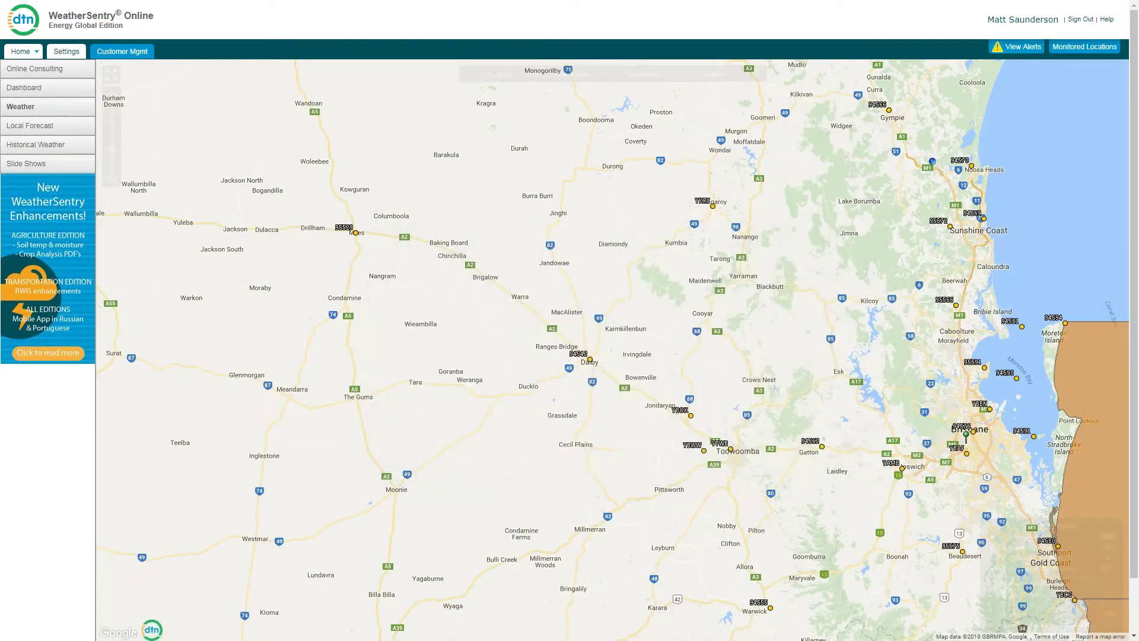
Step: In Forecast Thresholds, set the Temperature threshold to below 5 °C and the Feels Like Temperature threshold to at least 35 °C
click(69, 52)
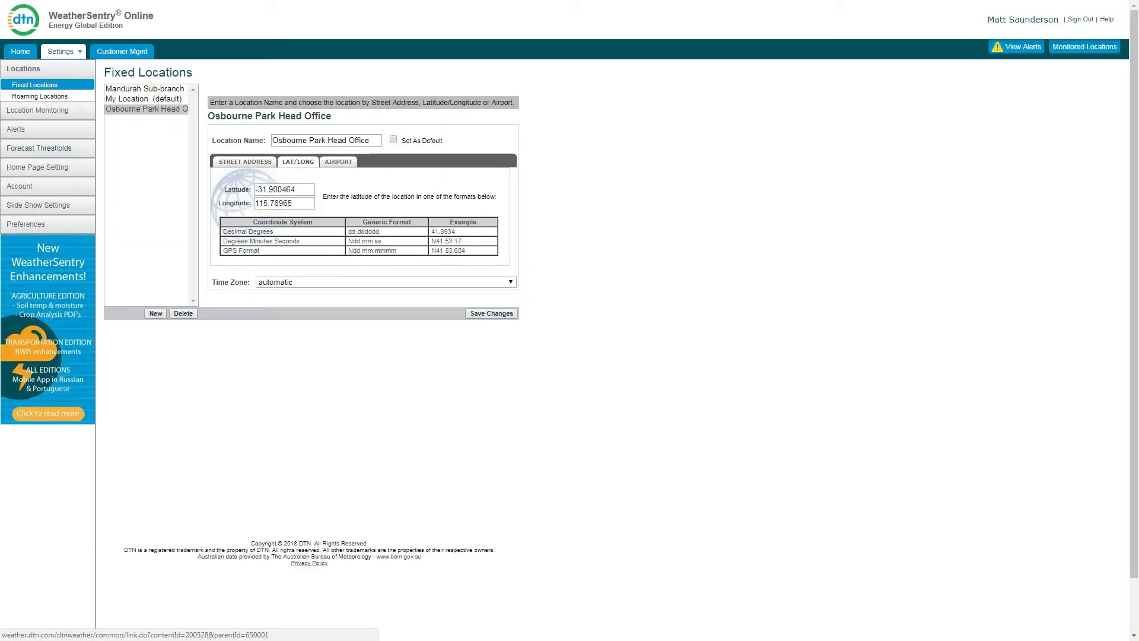
click(38, 147)
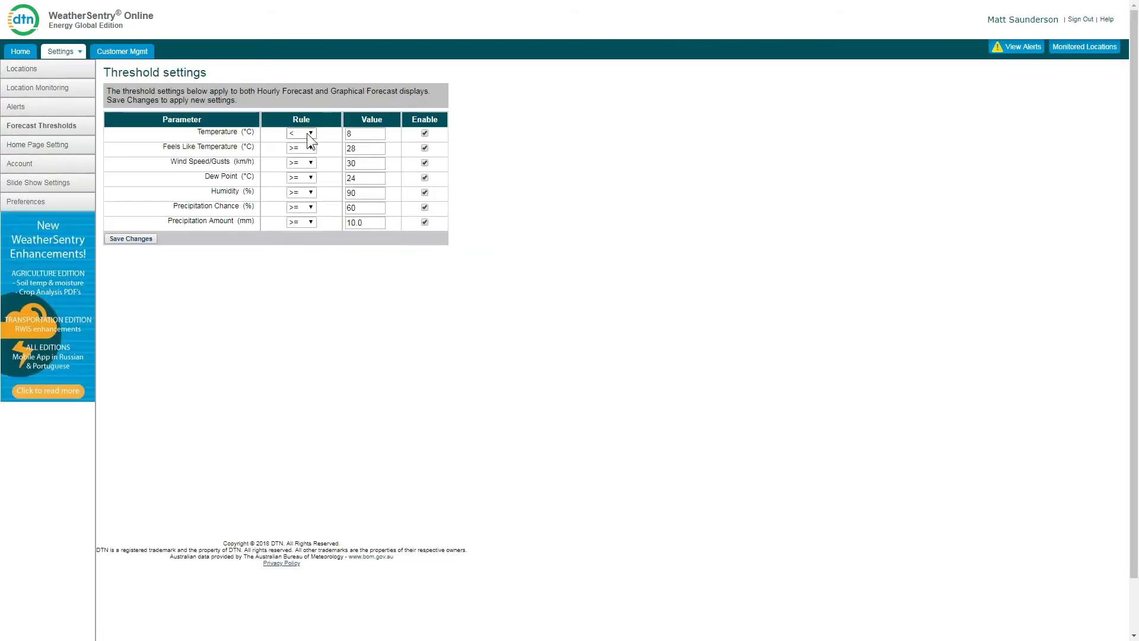
double_click(350, 133)
text(5)
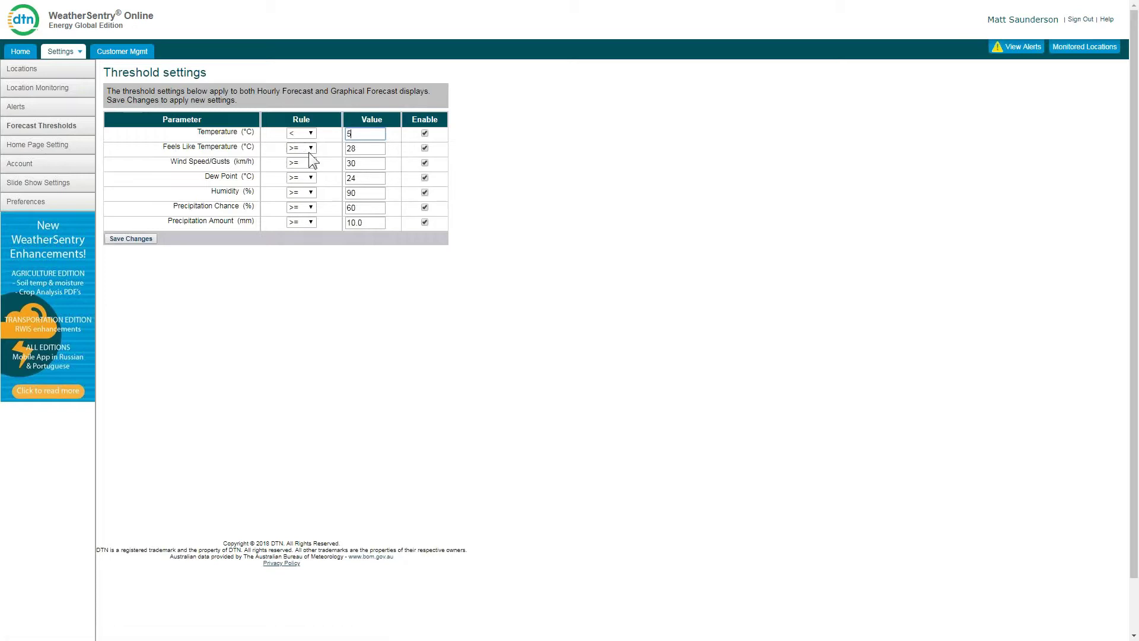
key(Tab)
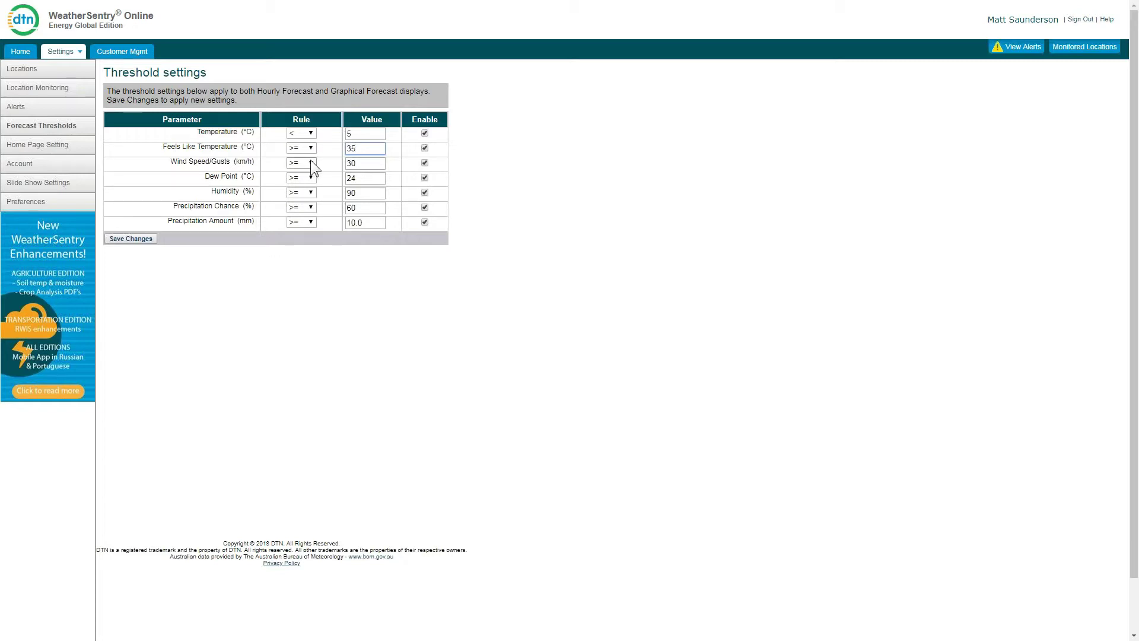
Step: Disable the wind, dew point, precipitation chance and precipitation amount thresholds, set humidity to at least 80%, and save the threshold settings
click(425, 163)
click(424, 178)
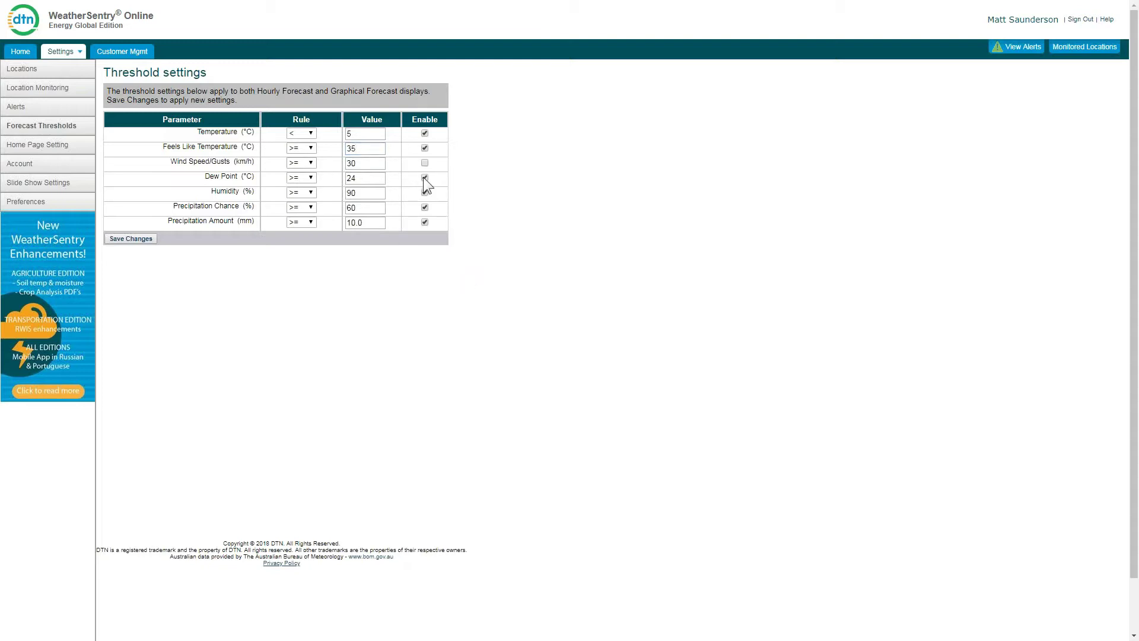
click(353, 193)
key(BackSpace)
text(8)
click(370, 223)
click(425, 207)
click(131, 241)
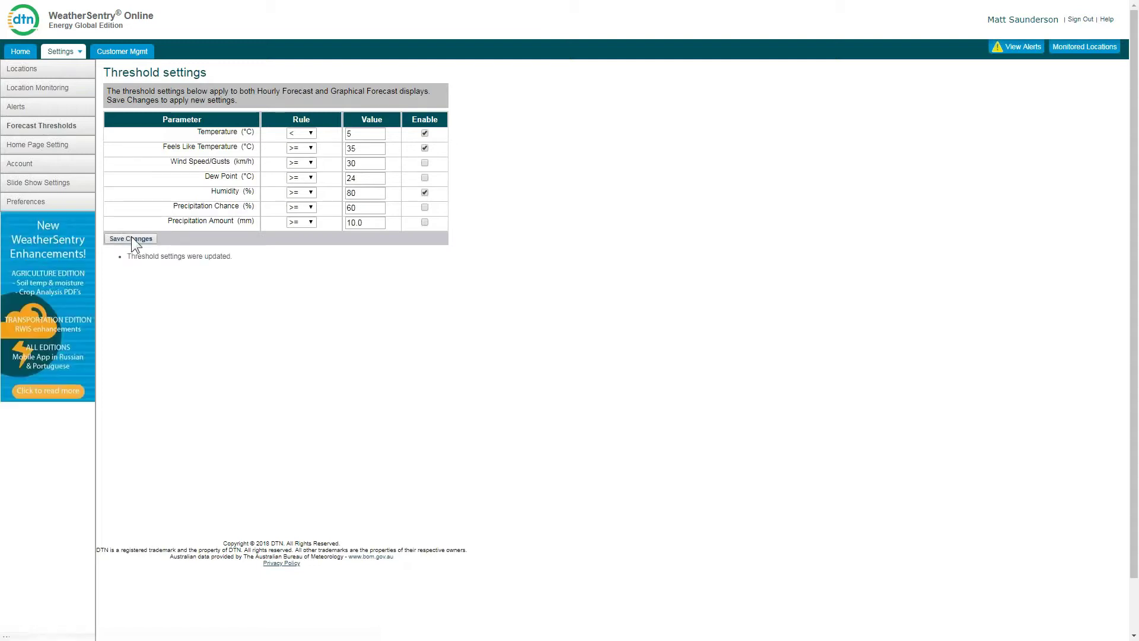
Step: Return to the weather map and examine Toowoomba Airport's hourly forecast through Sunday for humidity threshold highlights
click(20, 51)
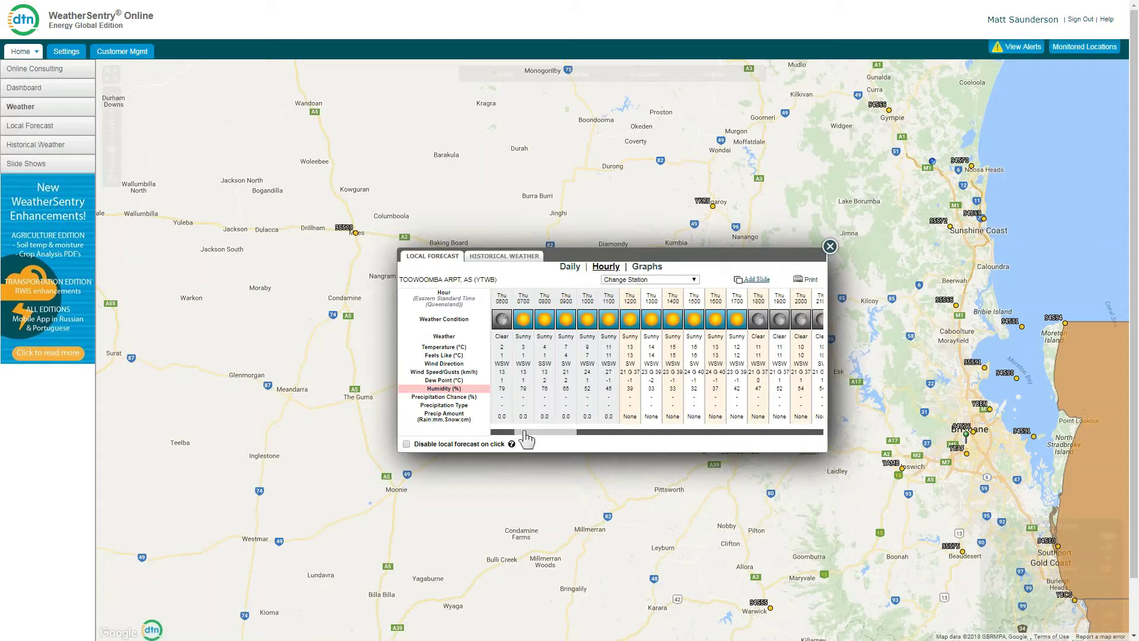
drag(526, 439, 792, 434)
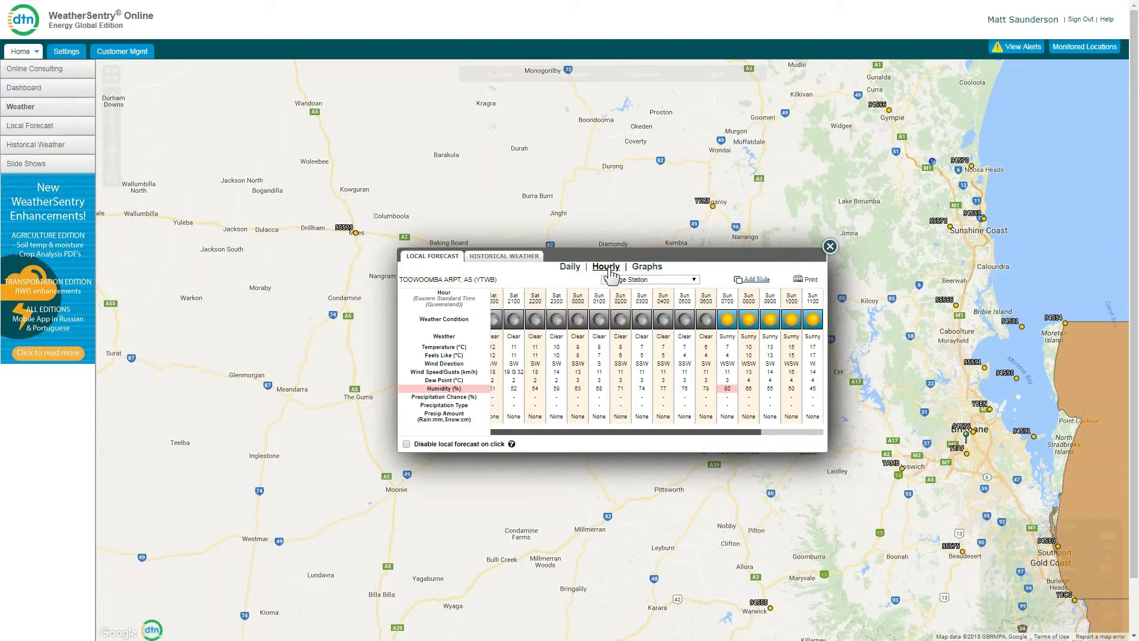
Step: Review Toowoomba Airport's forecast graphs from air temperature through relative humidity to precipitation amount, checking the threshold lines
click(646, 266)
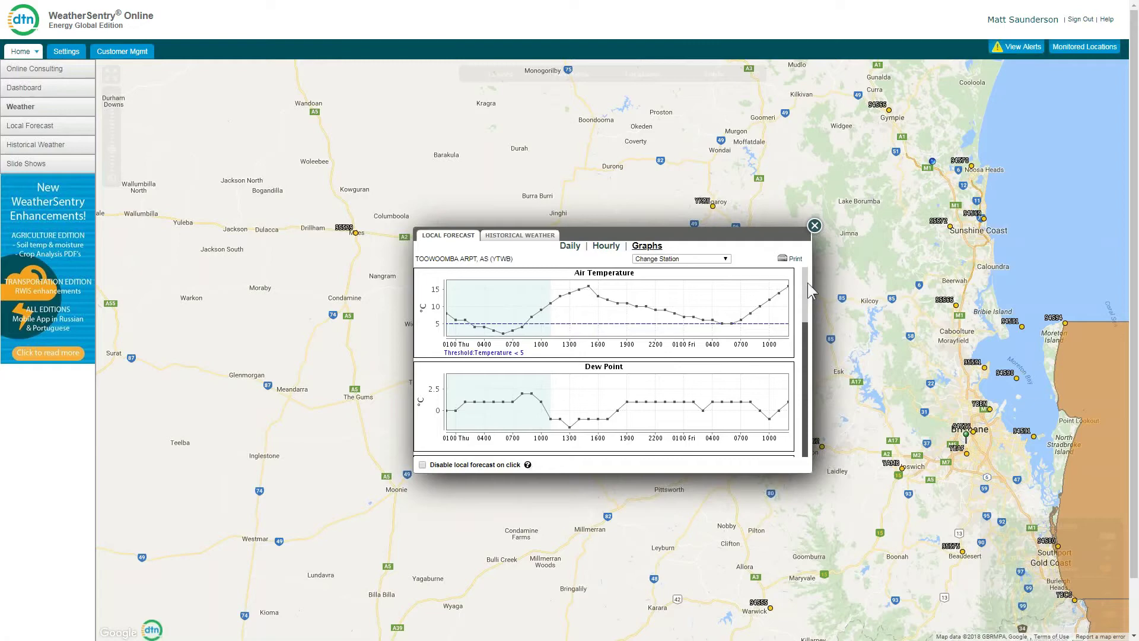
double_click(805, 294)
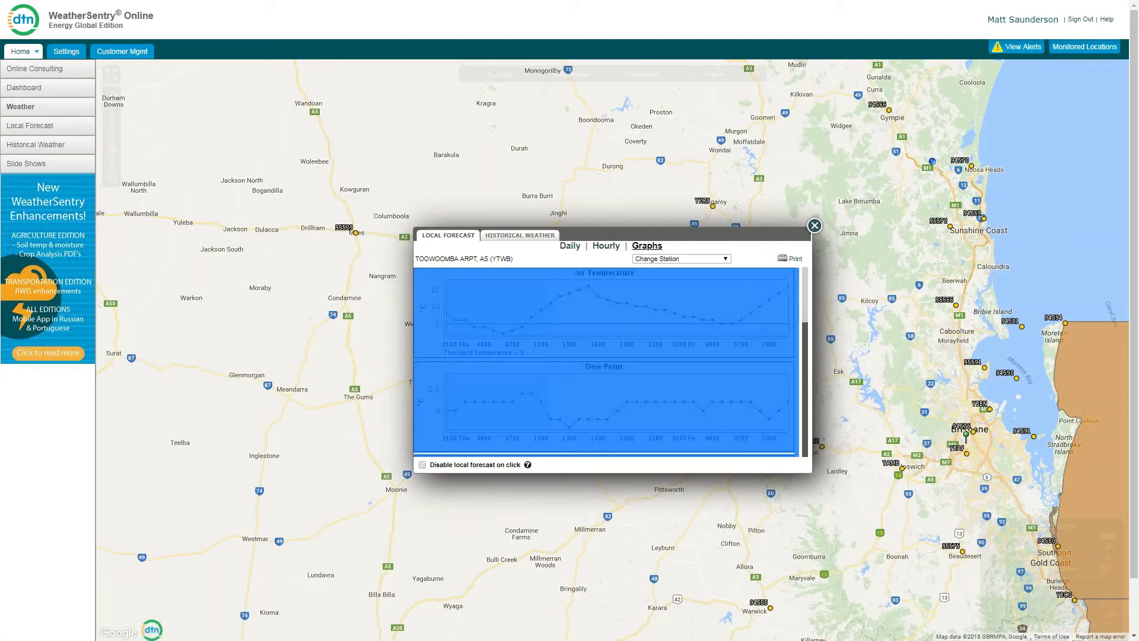
click(788, 294)
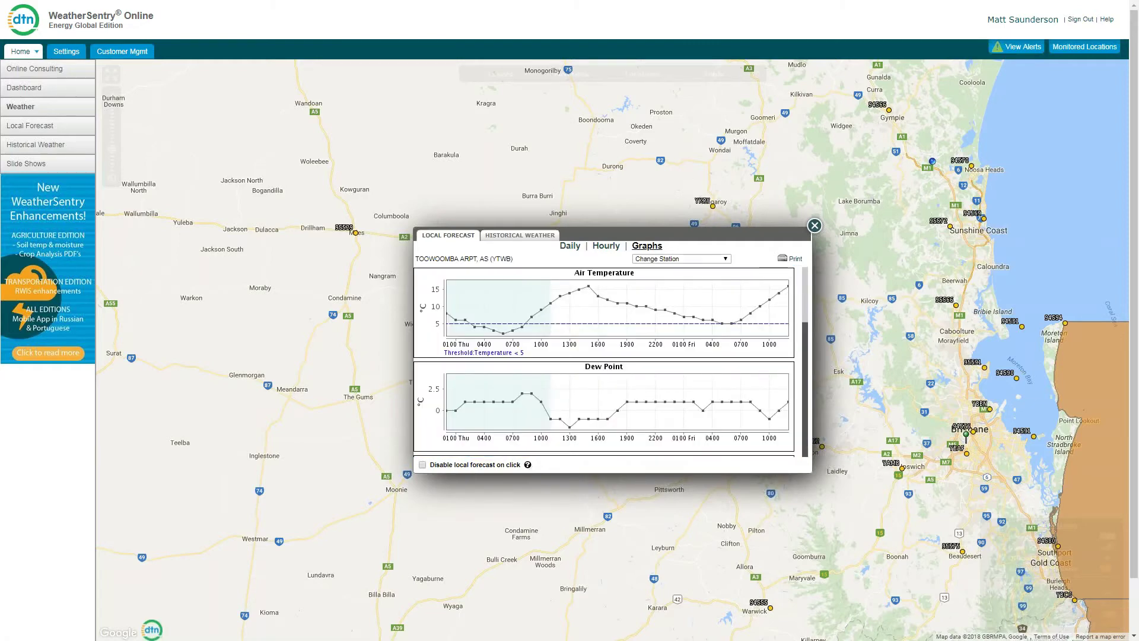
scroll(806, 325, down, 3)
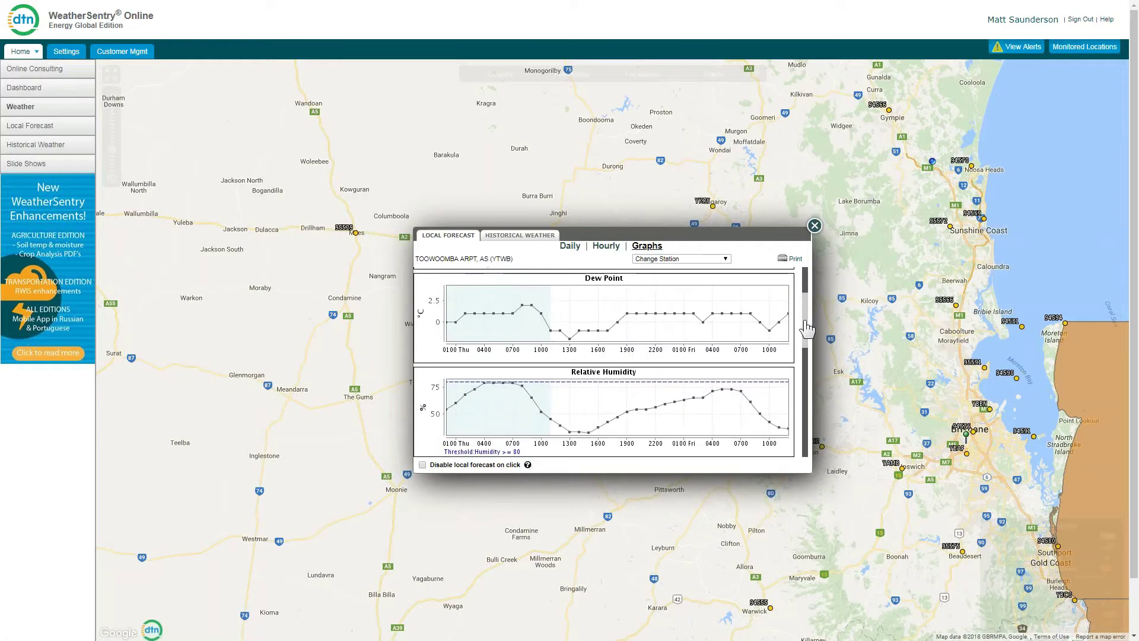
drag(806, 325, 808, 449)
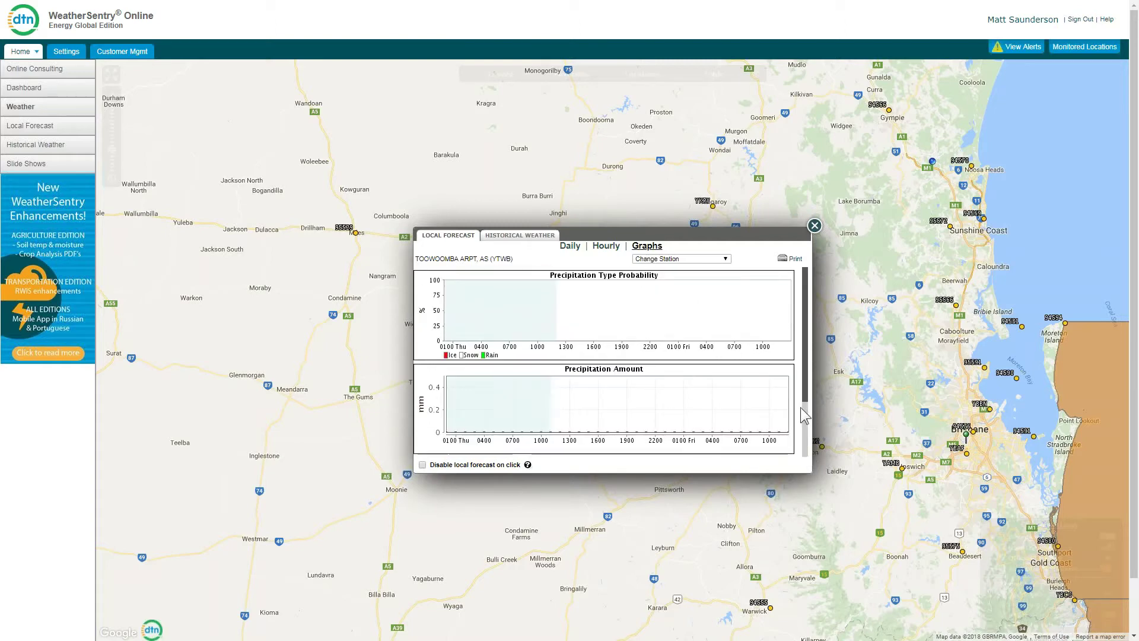
double_click(801, 407)
click(809, 422)
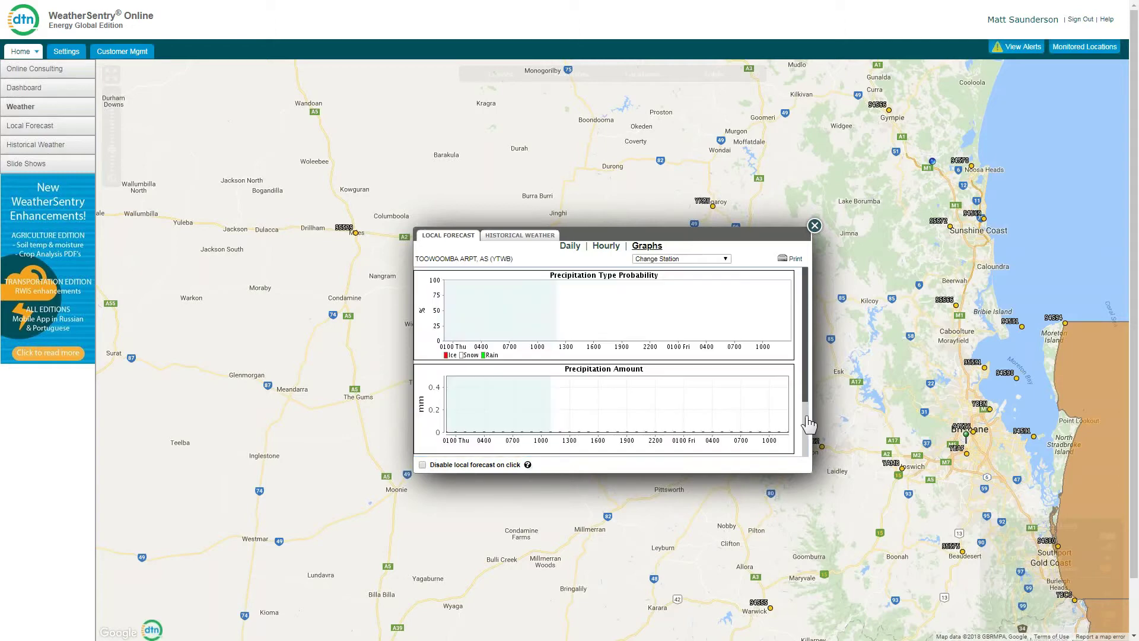
scroll(808, 422, up, 2)
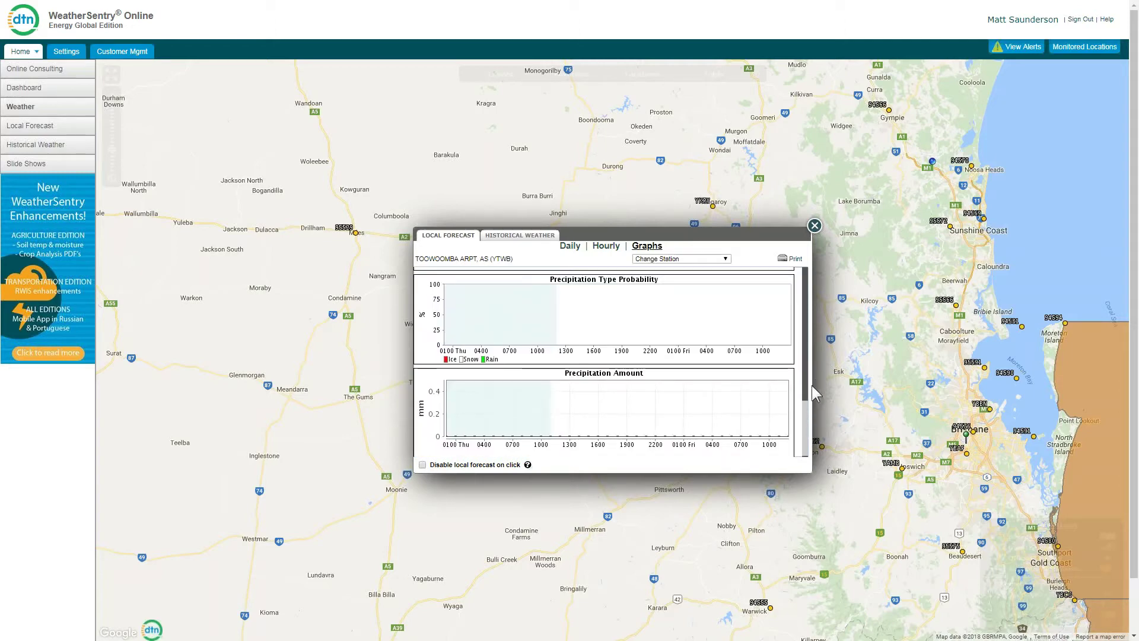
Step: Review Toowoomba Airport's forecast graphs back up to air temperature, comparing the temperature and humidity threshold lines, and close the forecast
scroll(811, 386, up, 2)
scroll(809, 366, up, 2)
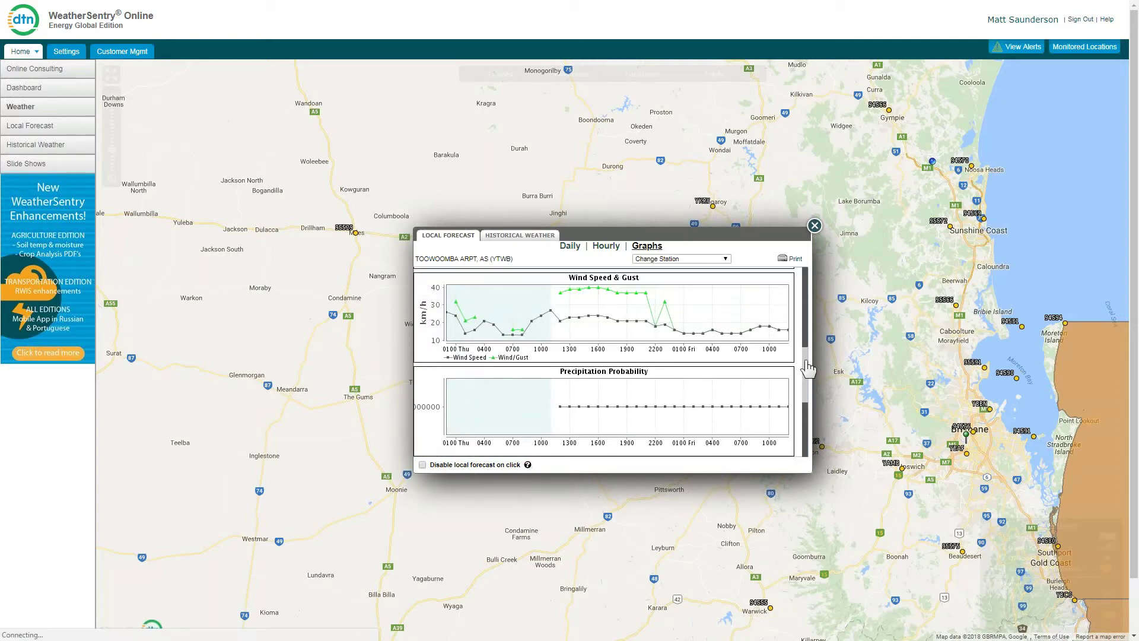
scroll(809, 368, up, 4)
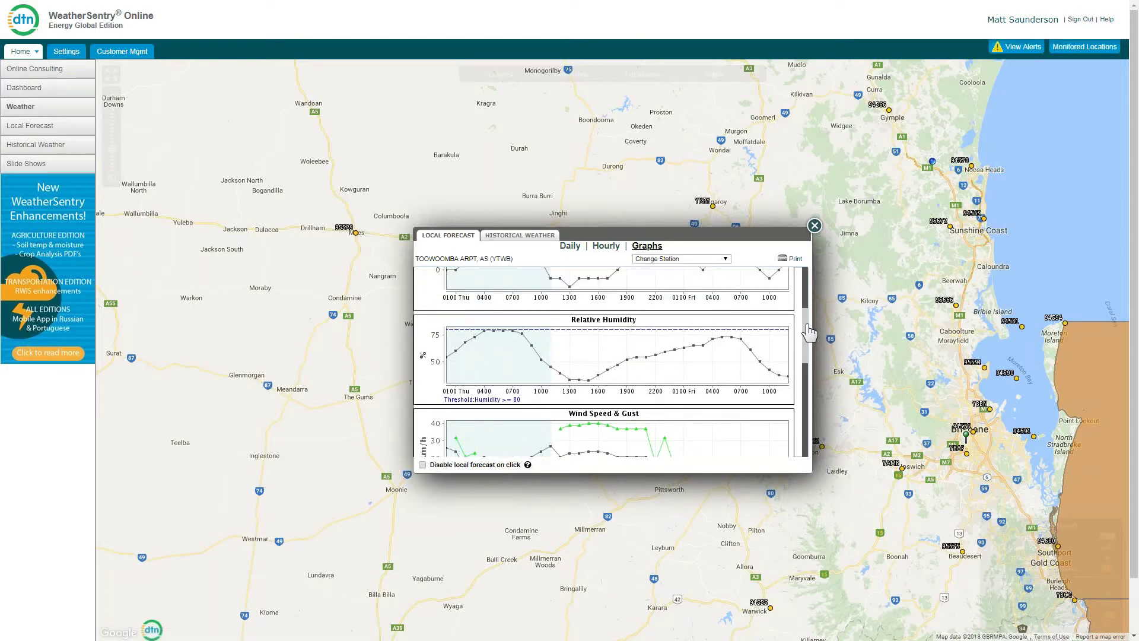
scroll(809, 321, up, 3)
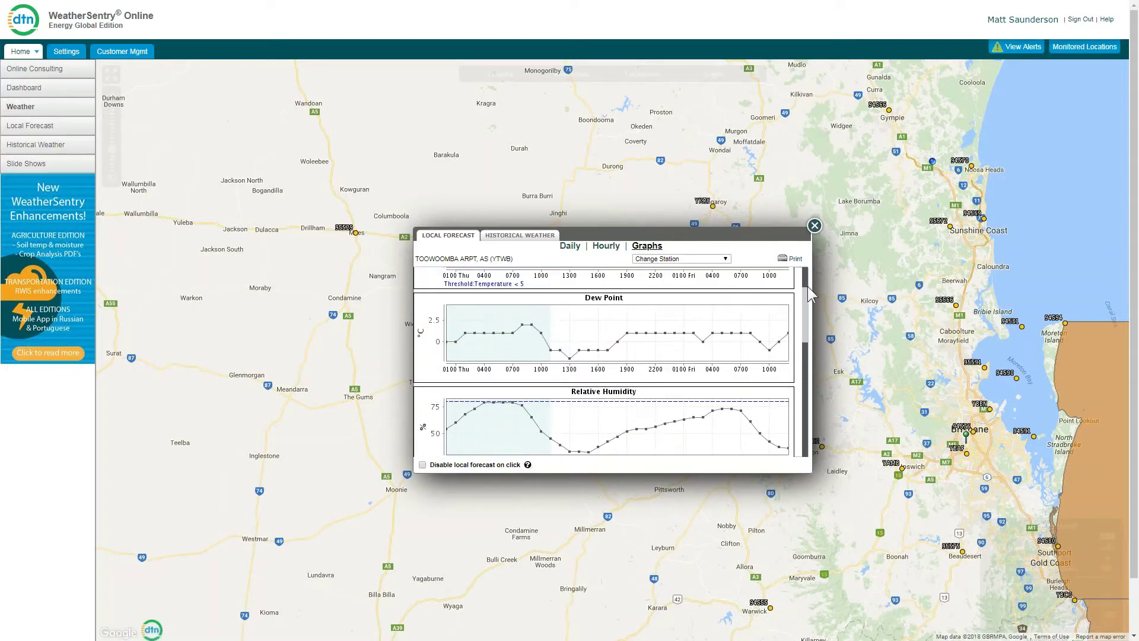
scroll(811, 295, up, 3)
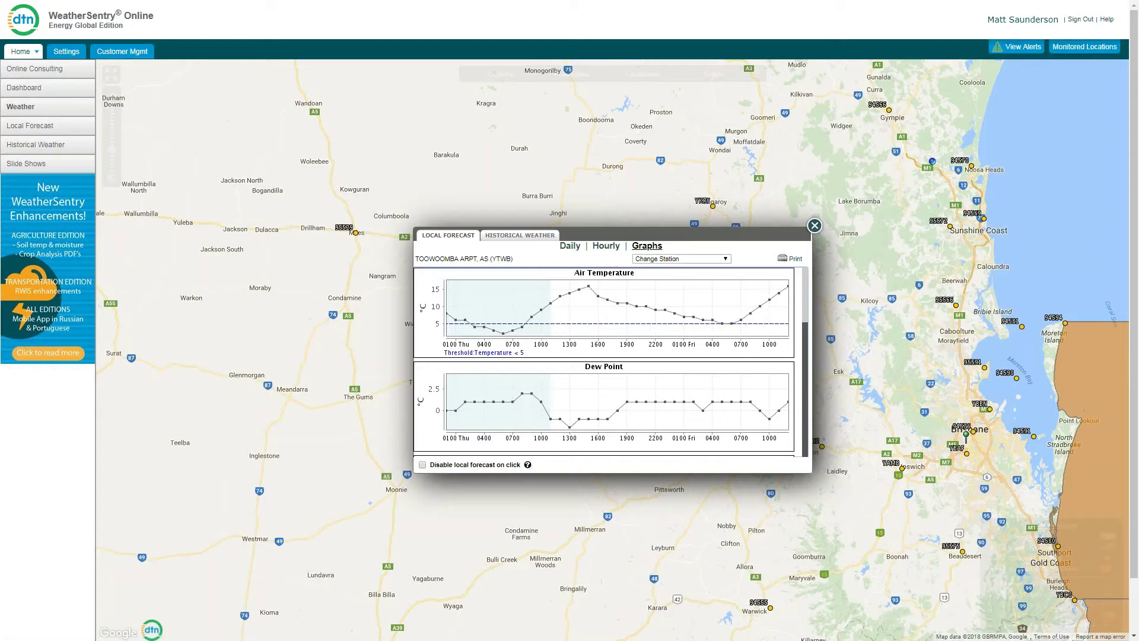
drag(806, 306, 808, 350)
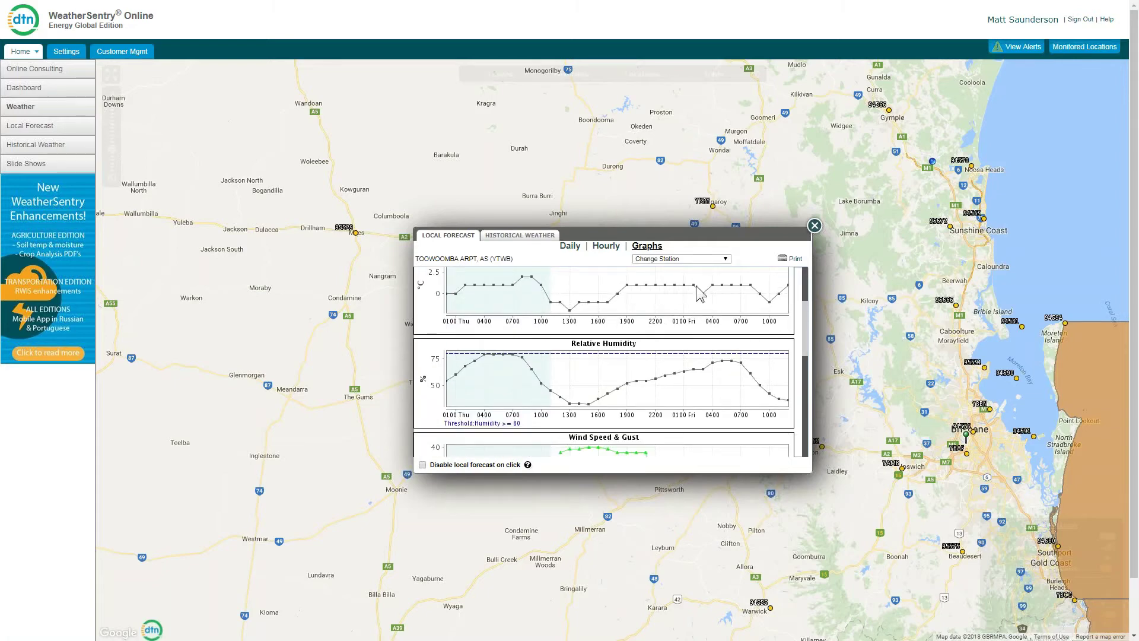
drag(807, 321, 812, 252)
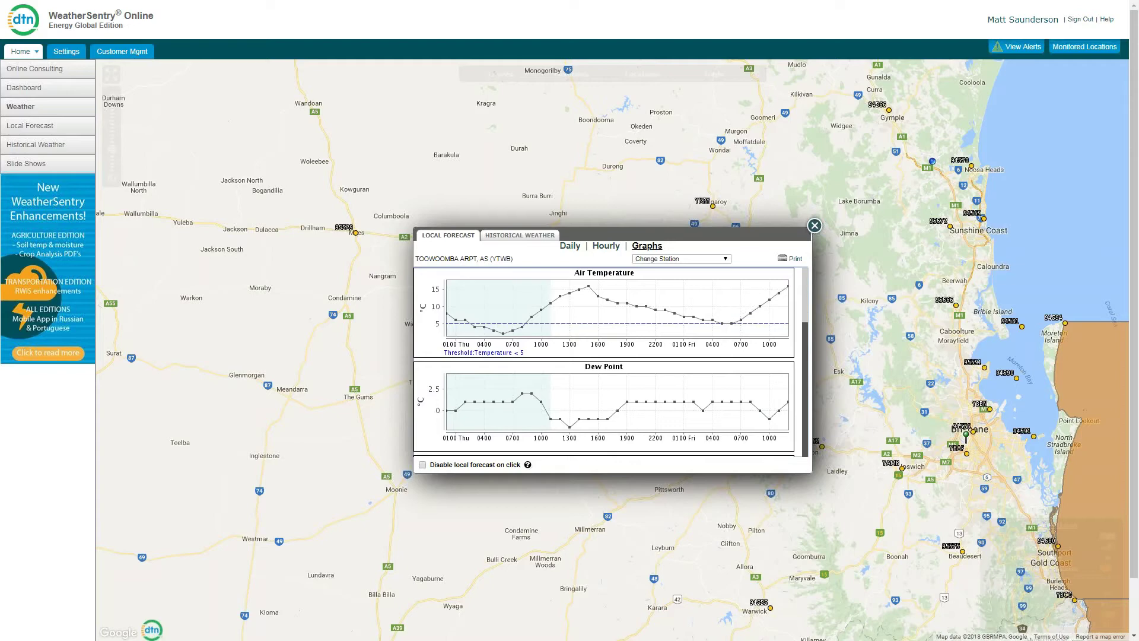
click(815, 226)
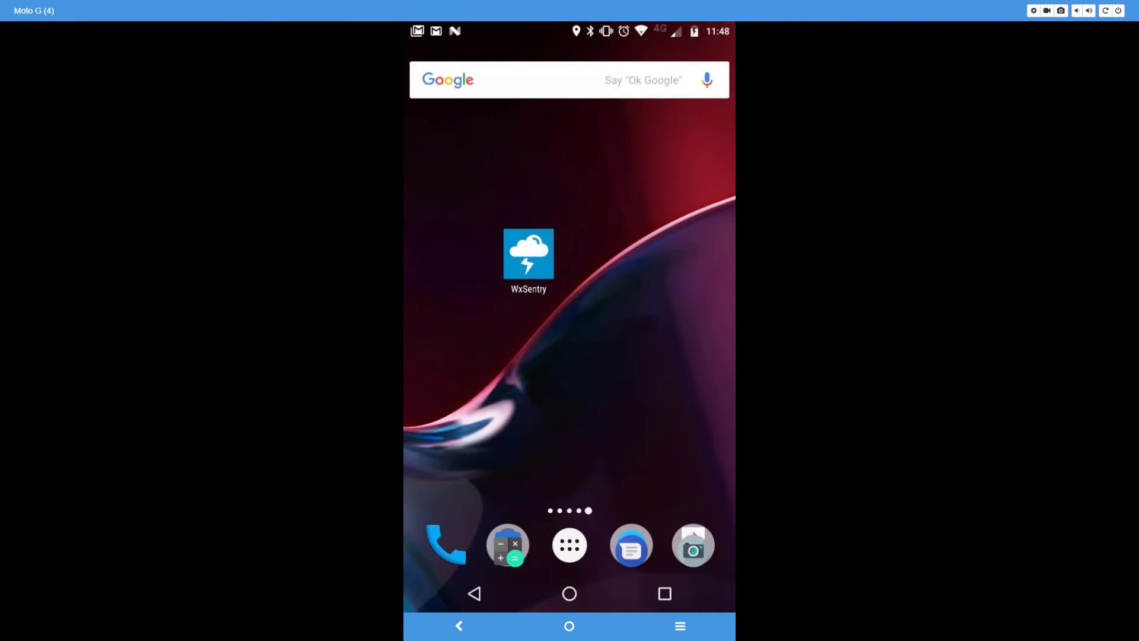
Step: Open the WxSentry mobile app's map, centre it on the device's current location and look over the surrounding area
click(528, 254)
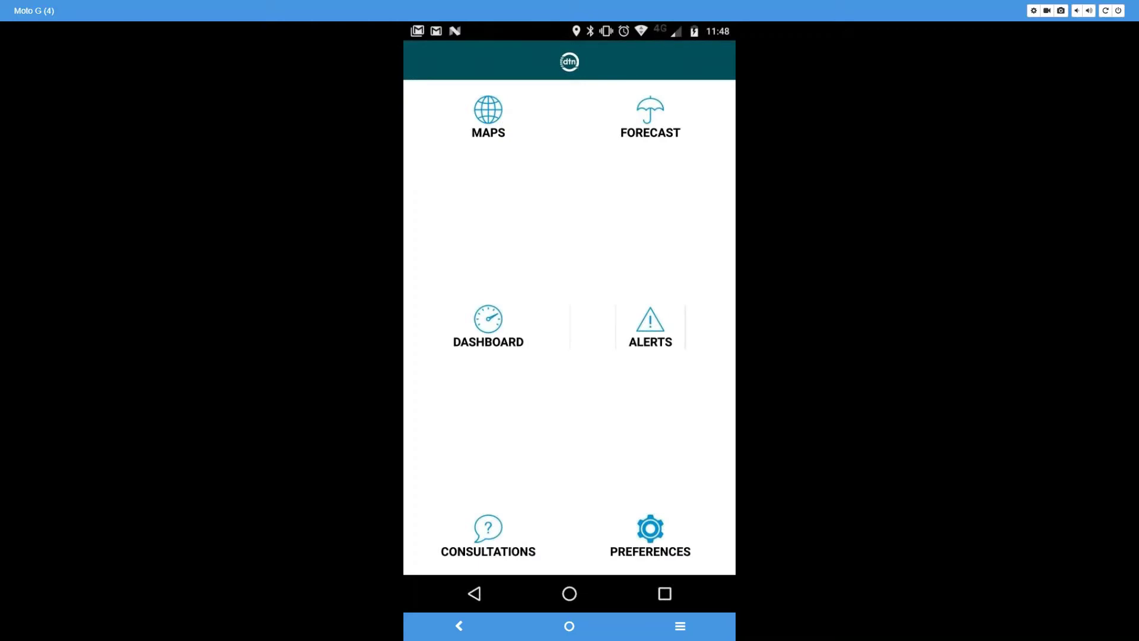
click(488, 113)
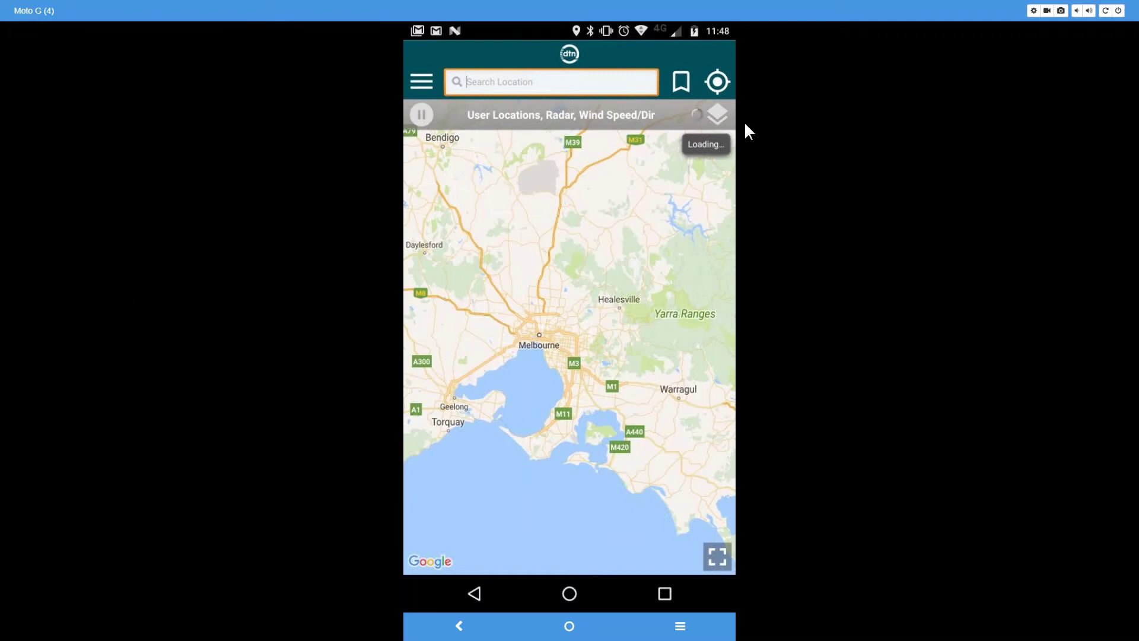
click(717, 83)
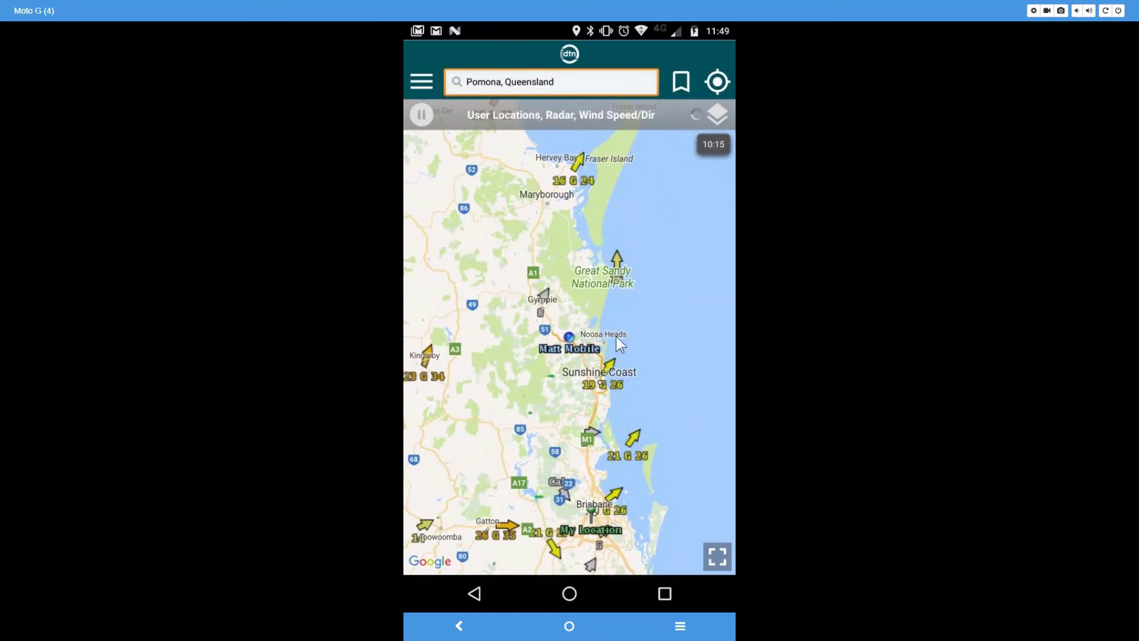
drag(616, 336, 611, 281)
drag(541, 281, 614, 323)
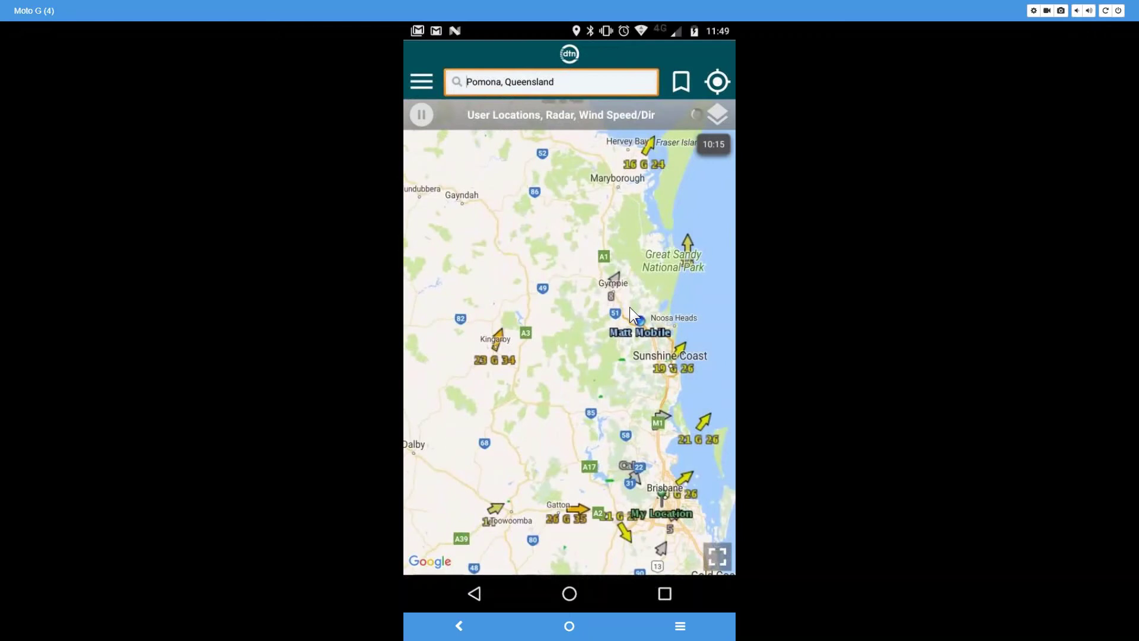
Step: Replace the map's search location with Perth and show that area's radar and wind conditions
click(563, 82)
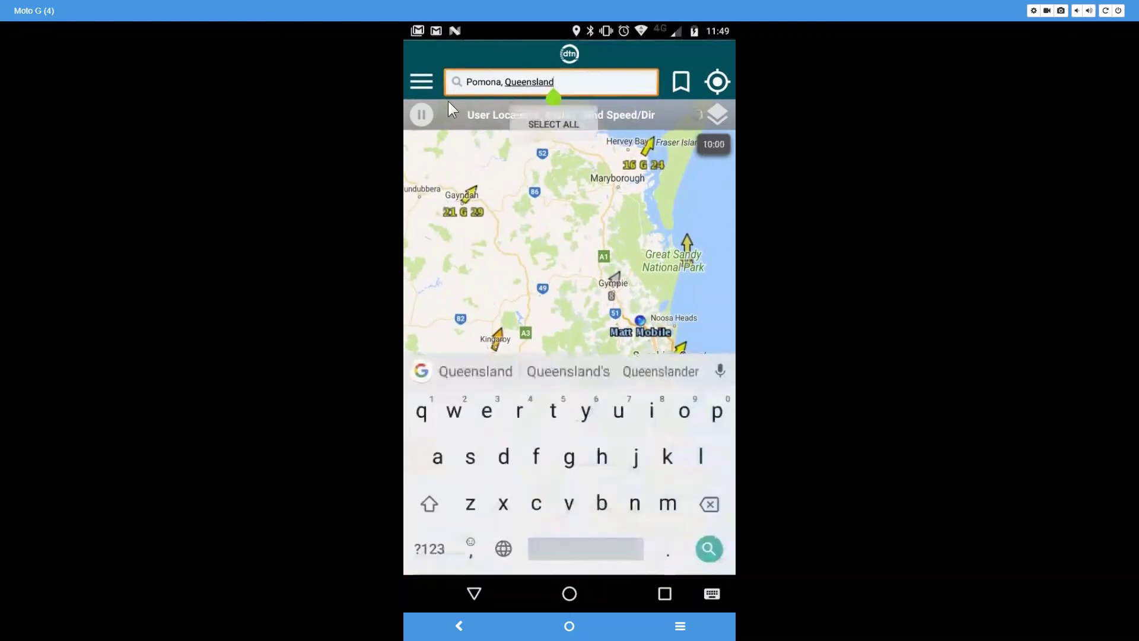
key(BackSpace)
key(BackSpace)
key(BackSpace)
key(BackSpace)
key(BackSpace)
key(BackSpace)
key(BackSpace)
key(BackSpace)
key(BackSpace)
key(BackSpace)
key(BackSpace)
key(BackSpace)
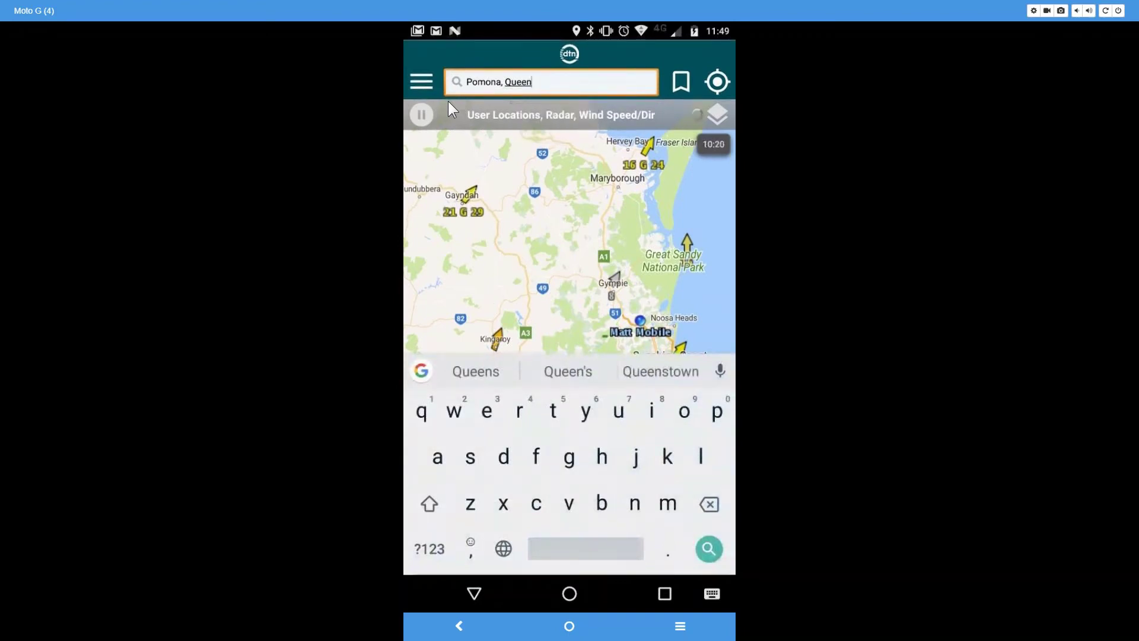
key(BackSpace)
key(BackSpace)
key(BackSpace)
key(BackSpace)
key(BackSpace)
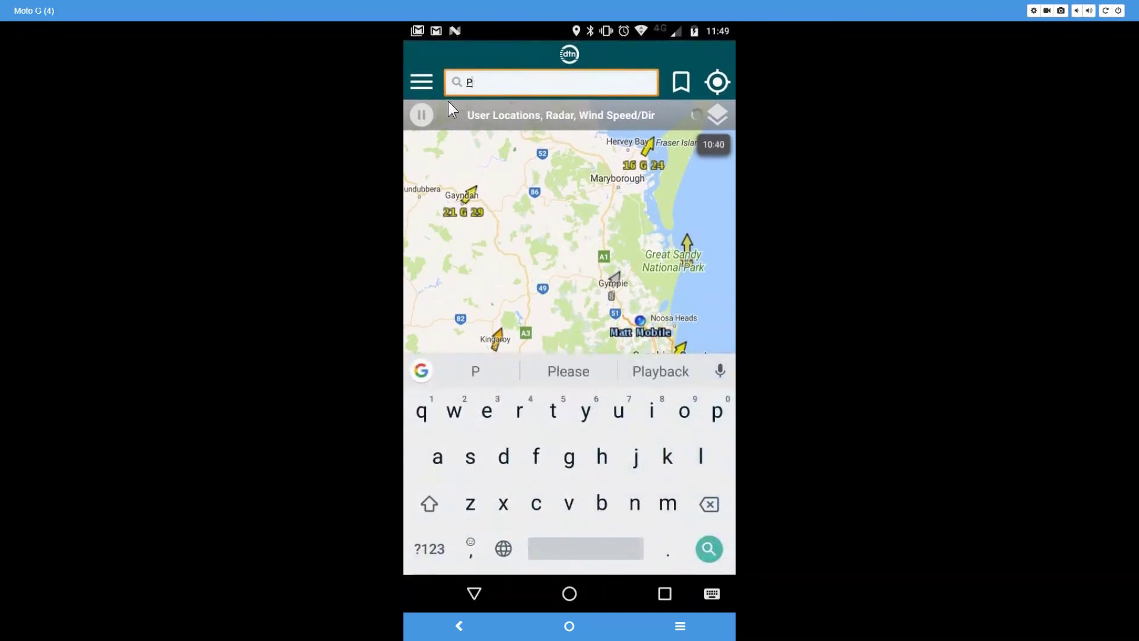
text(erth)
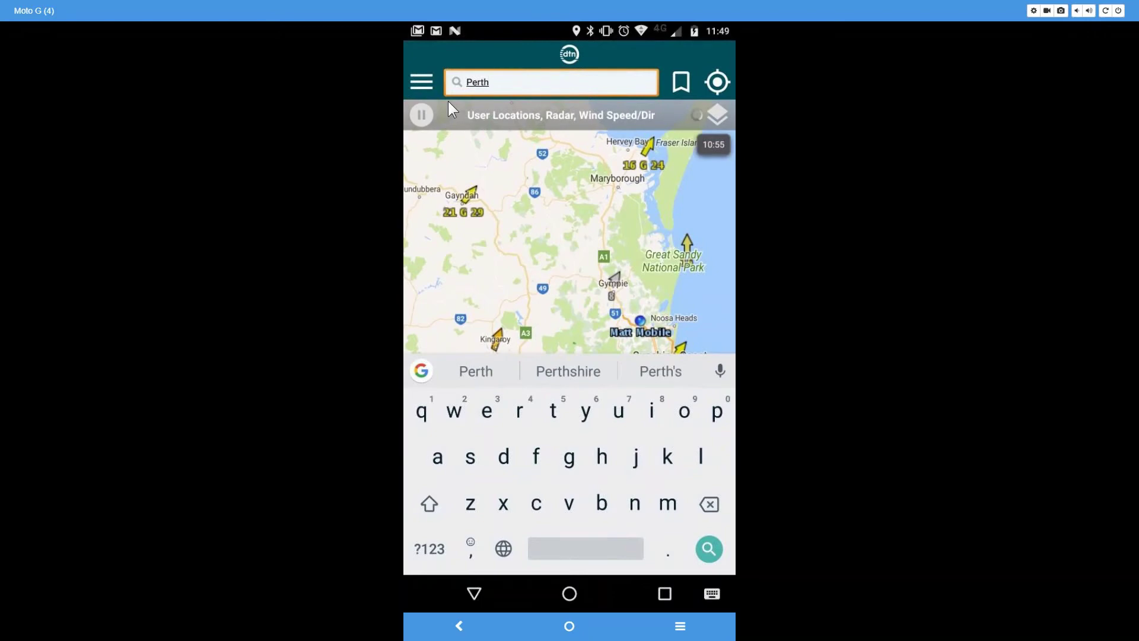
key(Escape)
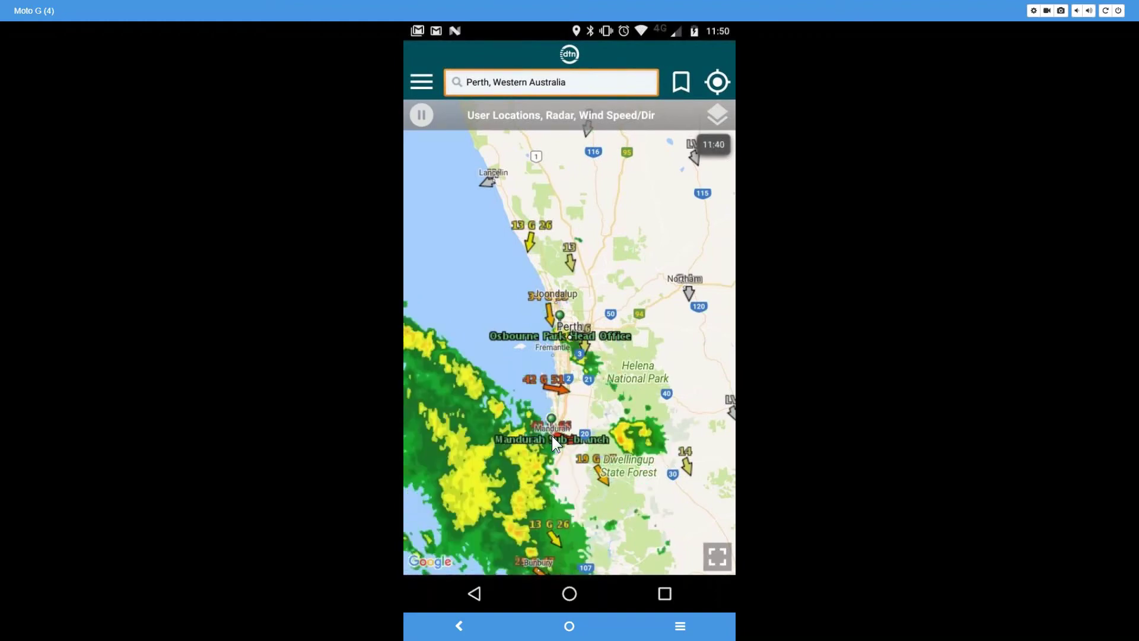
Step: Add the Lightning layer to the mobile map of Perth
click(718, 116)
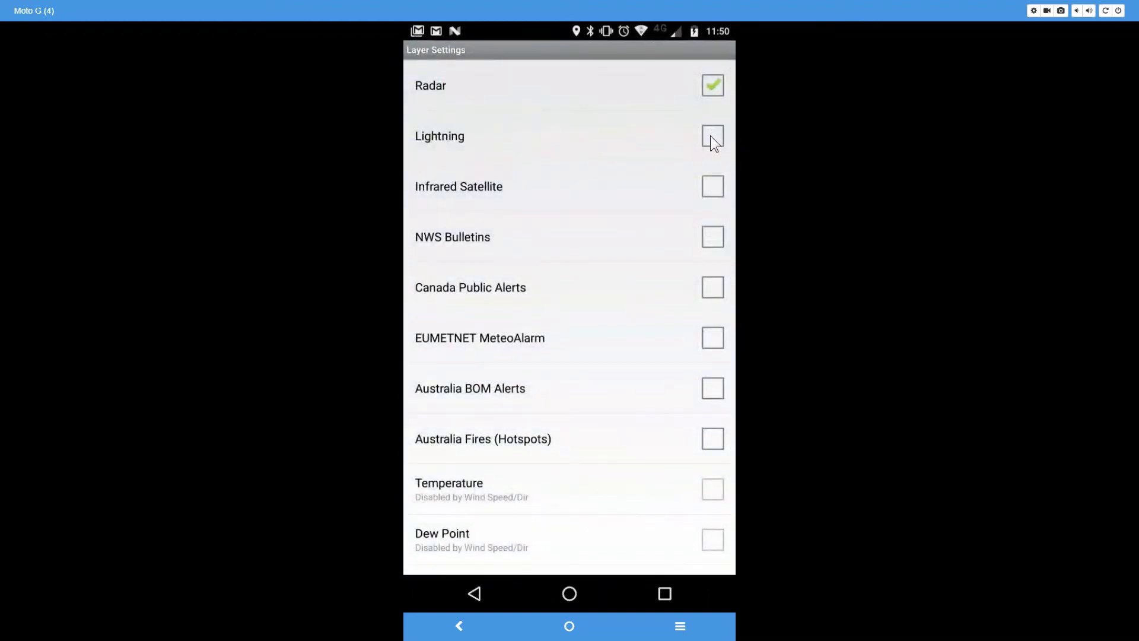
click(710, 135)
click(473, 586)
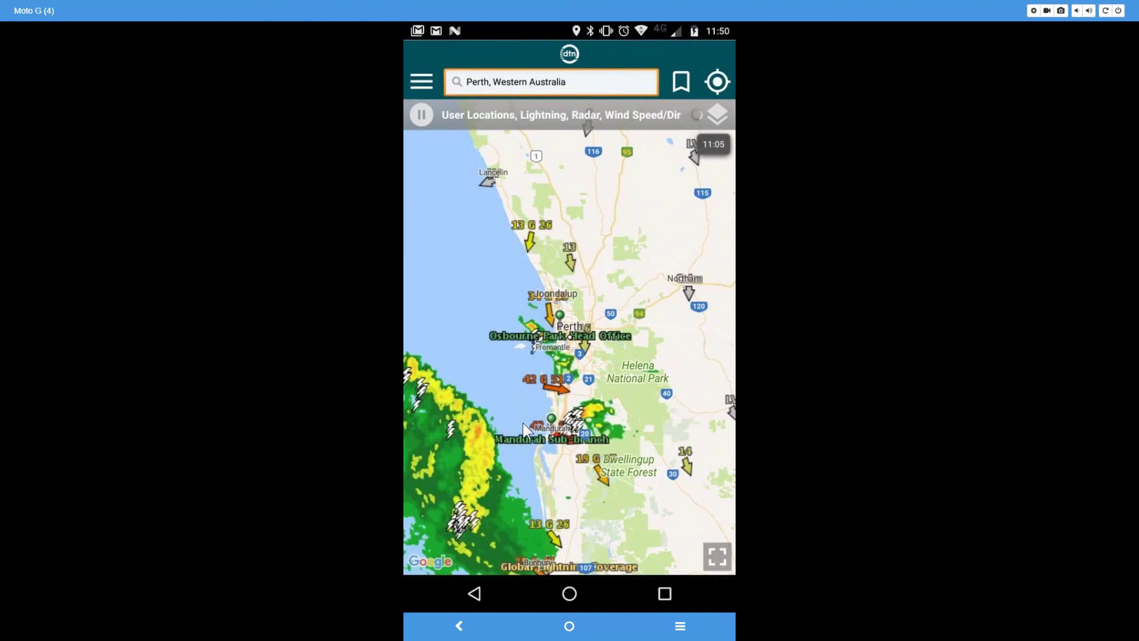
Step: View the alerts list in the mobile app and compare it with the WINS Alerts page on the WeatherSentry website
click(474, 594)
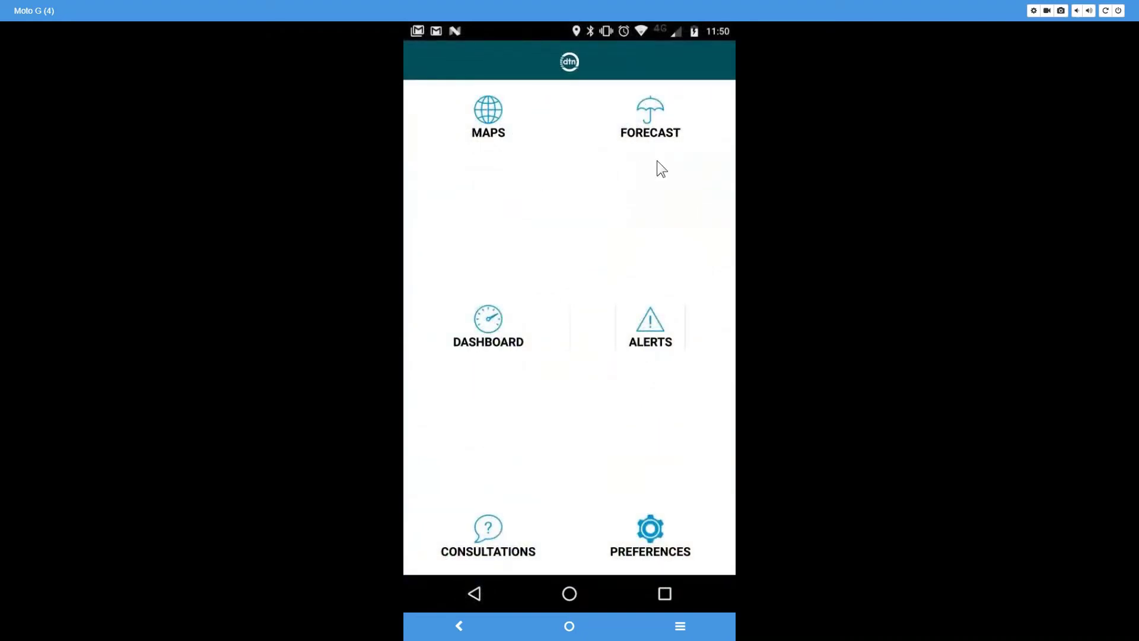
click(649, 327)
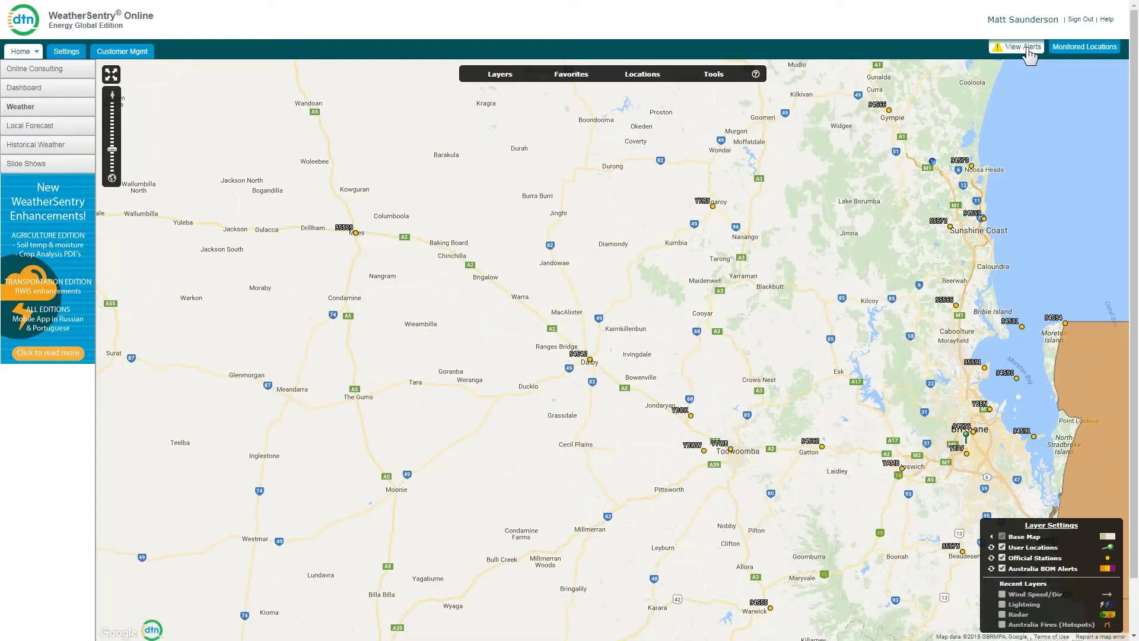
click(1016, 46)
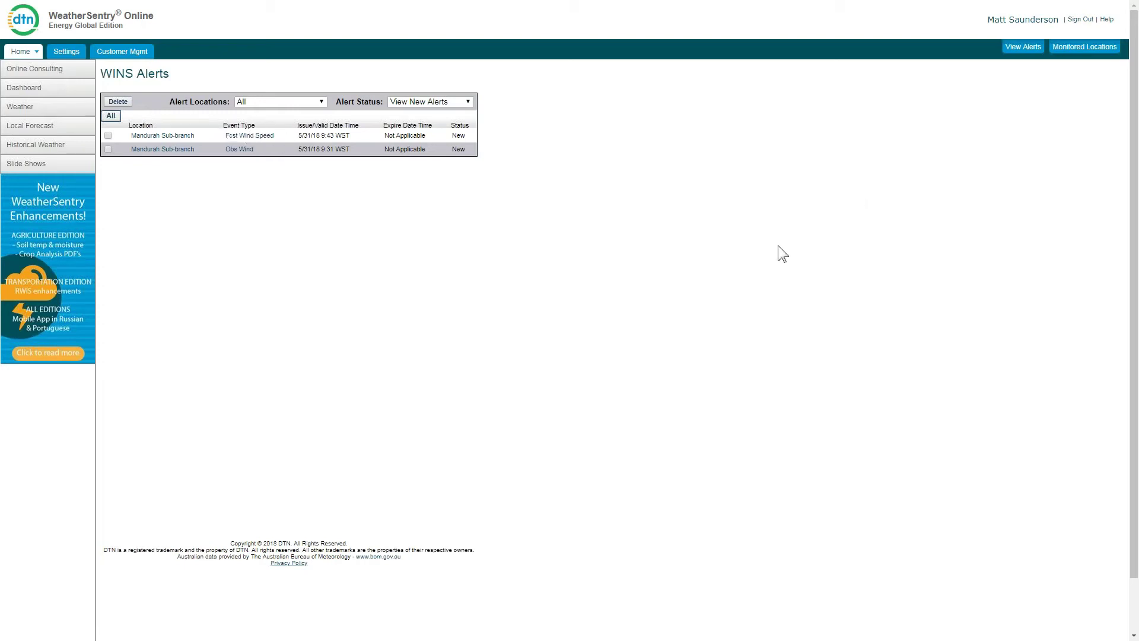
key(alt+Tab)
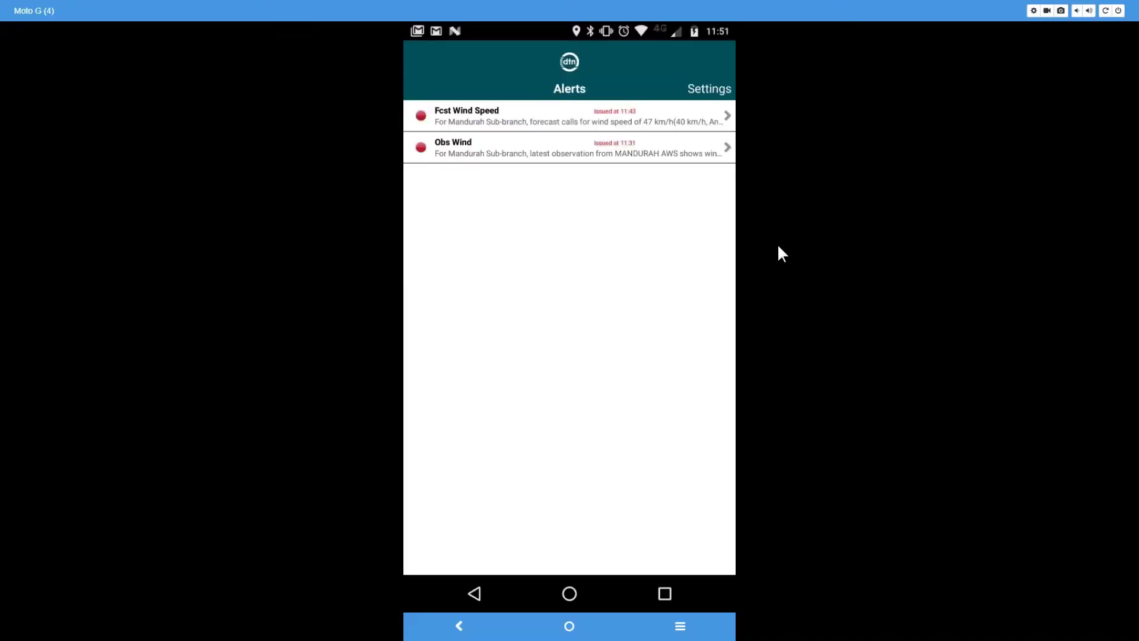
Step: Open the mobile location's alert criteria from the alert settings, examine its lightning ranges and all-clear time, and go back without changes
click(713, 90)
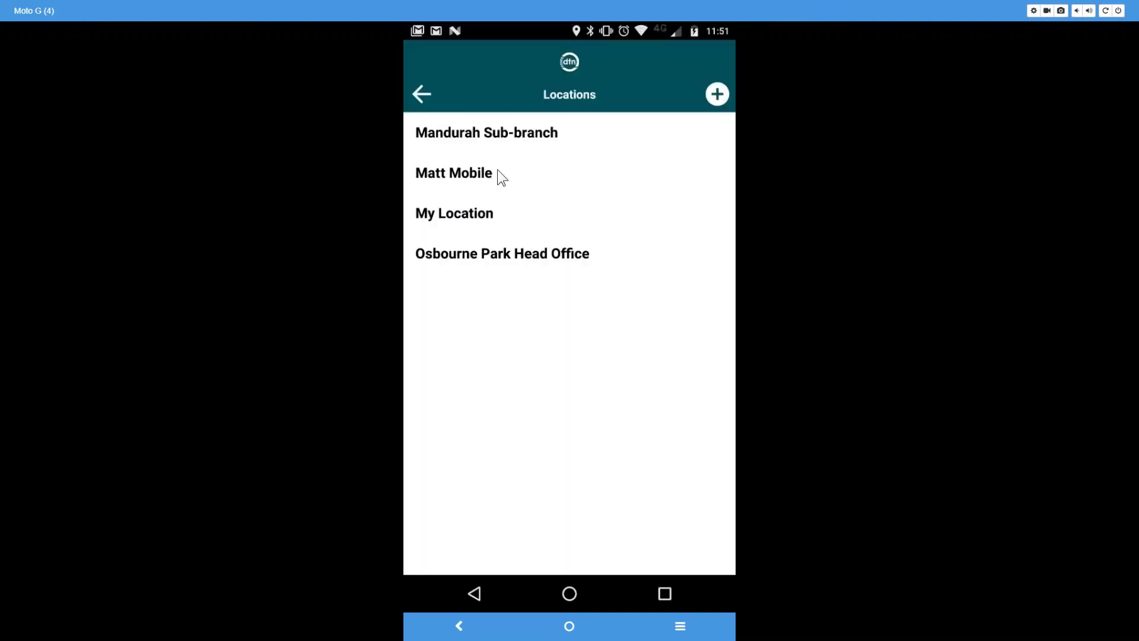
click(450, 175)
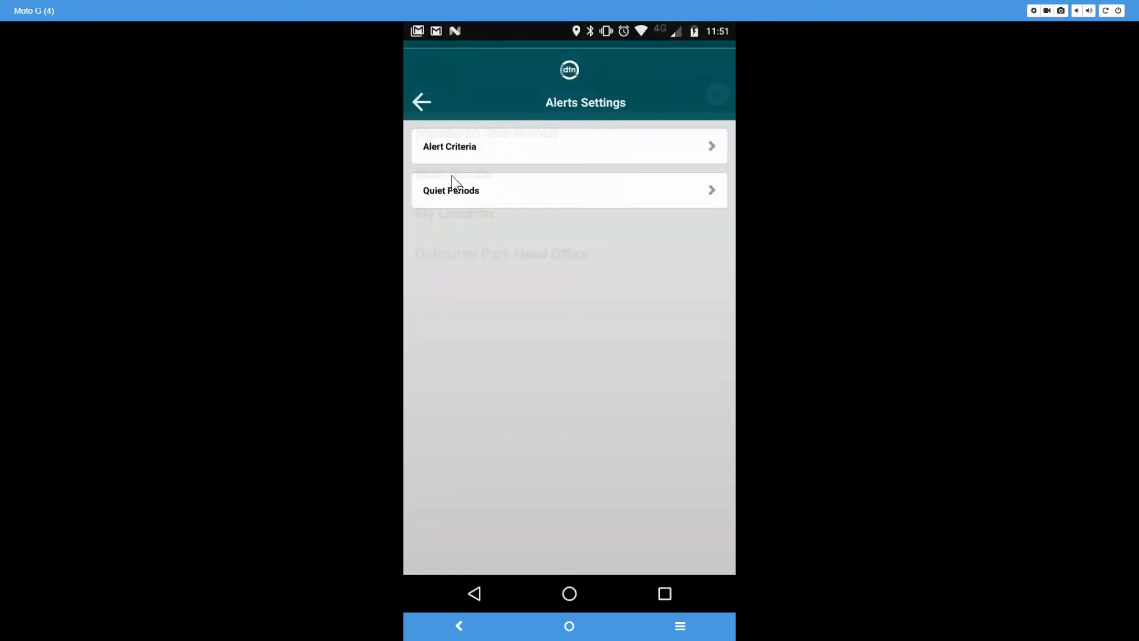
click(478, 148)
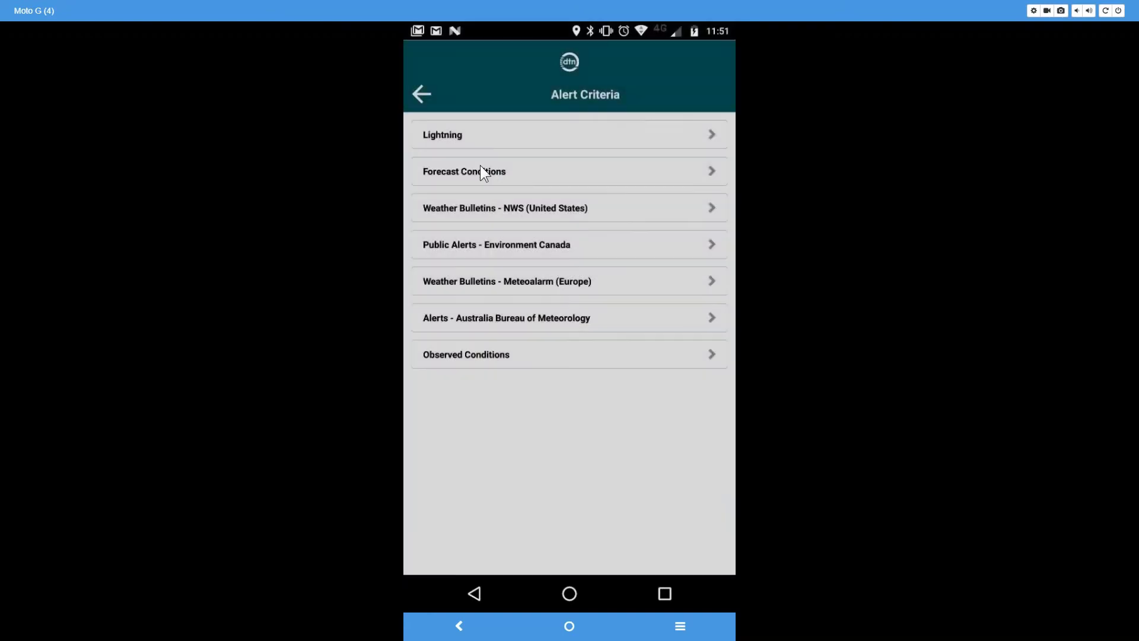
click(442, 135)
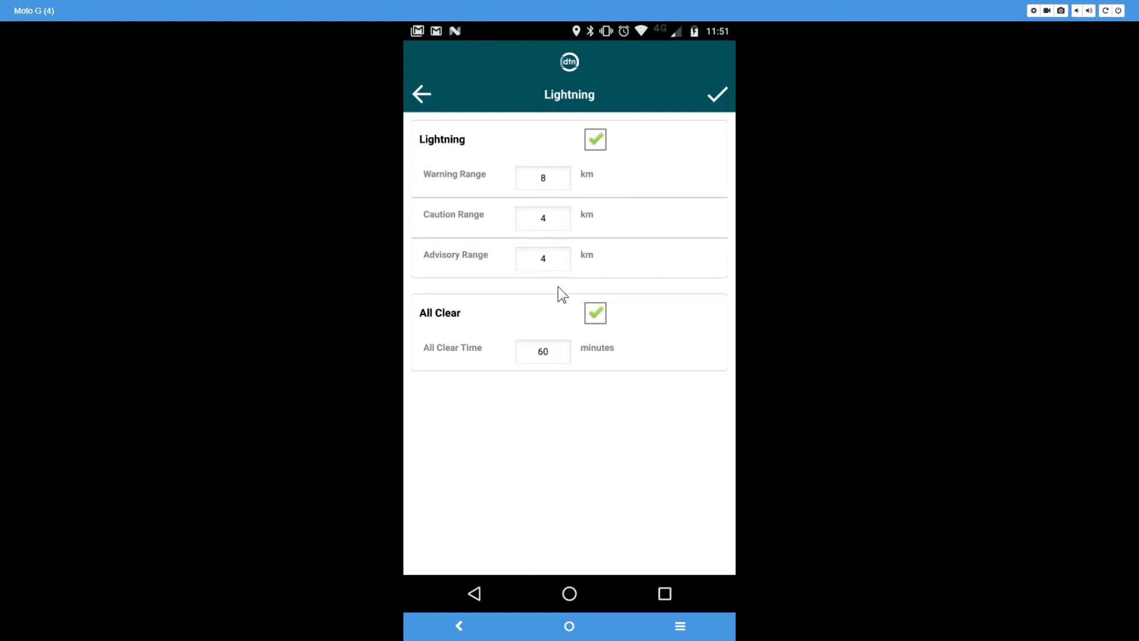
click(417, 94)
click(421, 94)
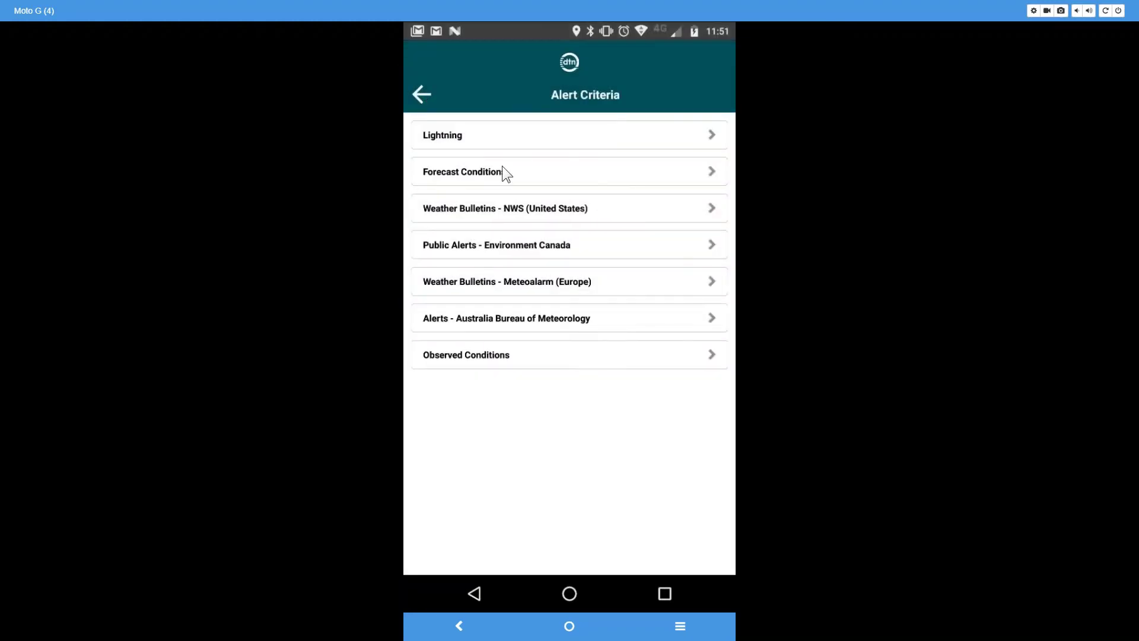
Step: Open the location's quiet periods, choose to specify them, view the options for Quiet Period 1's periods, and leave without saving
click(469, 181)
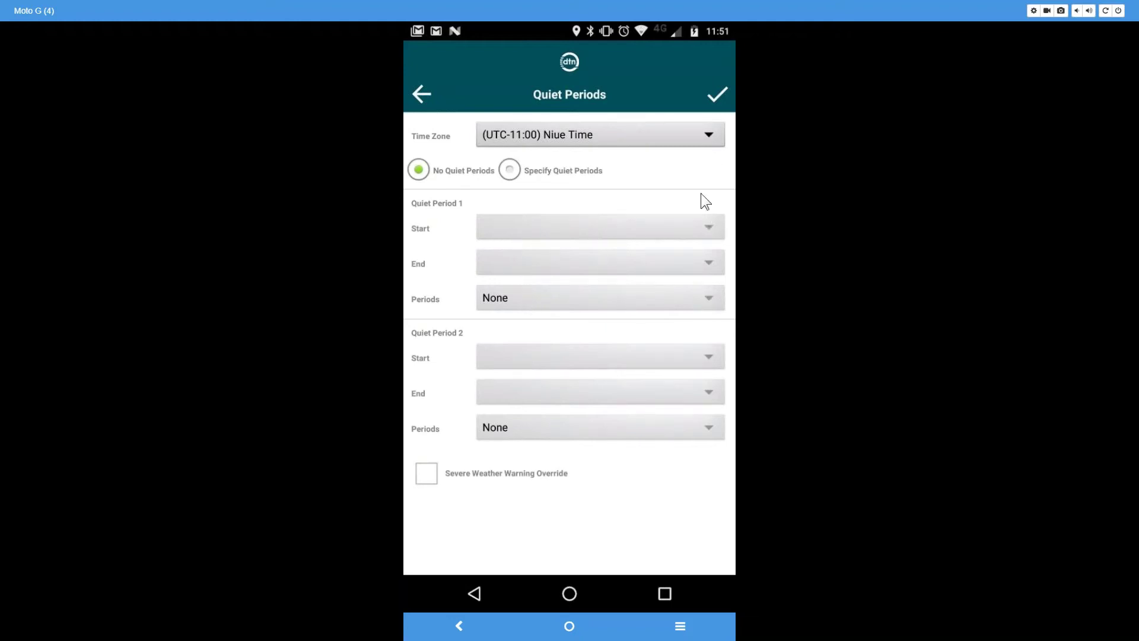
click(516, 170)
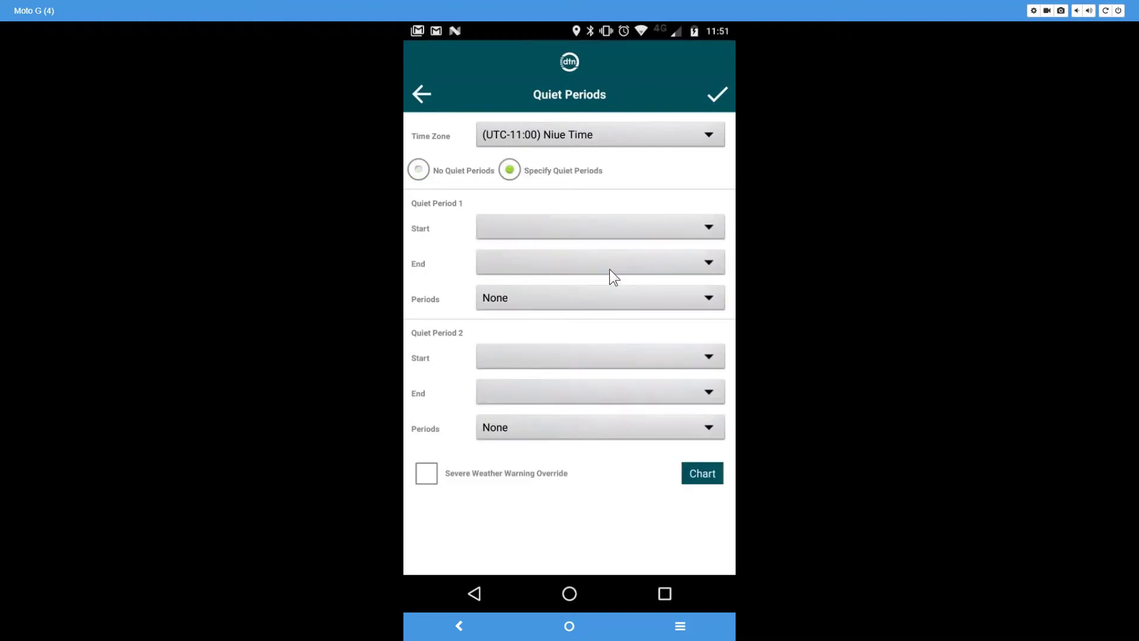
click(699, 300)
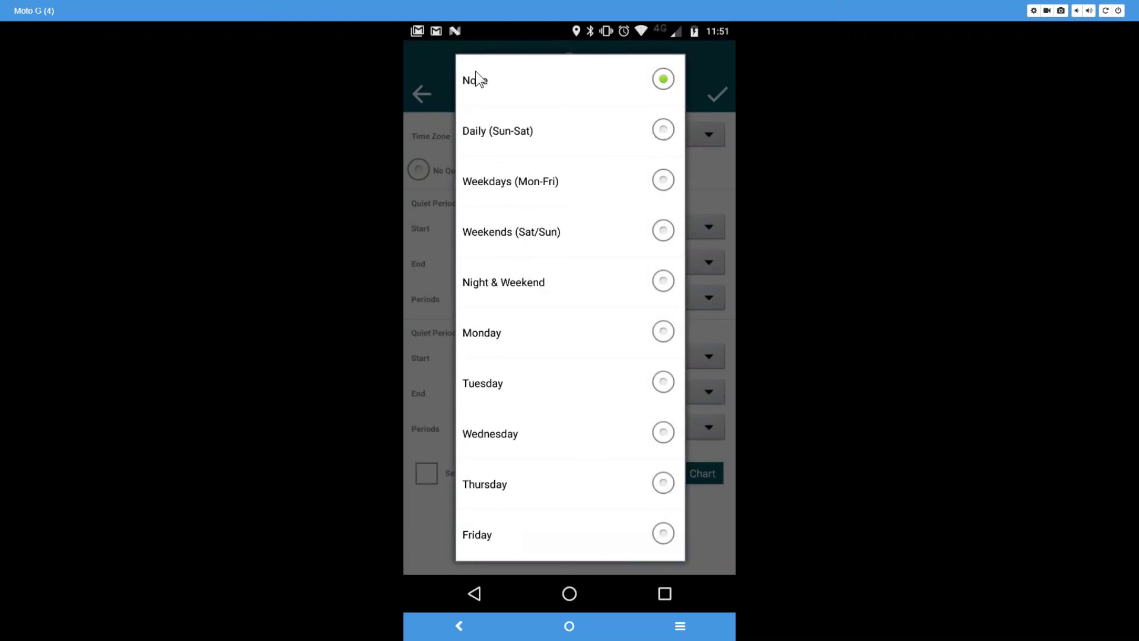
click(470, 593)
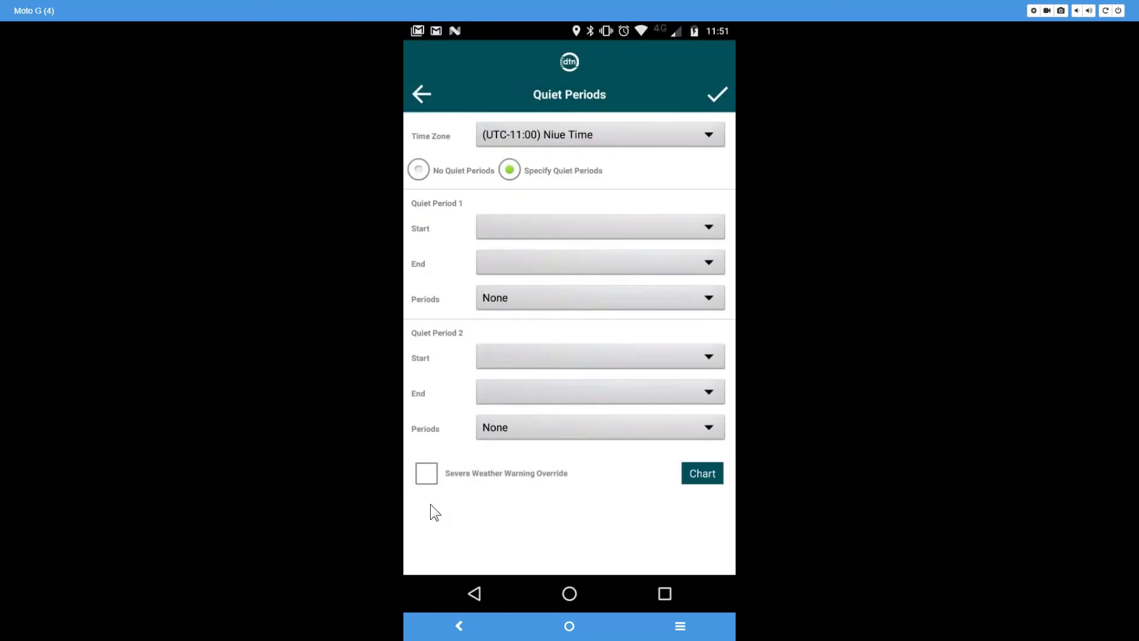
click(421, 92)
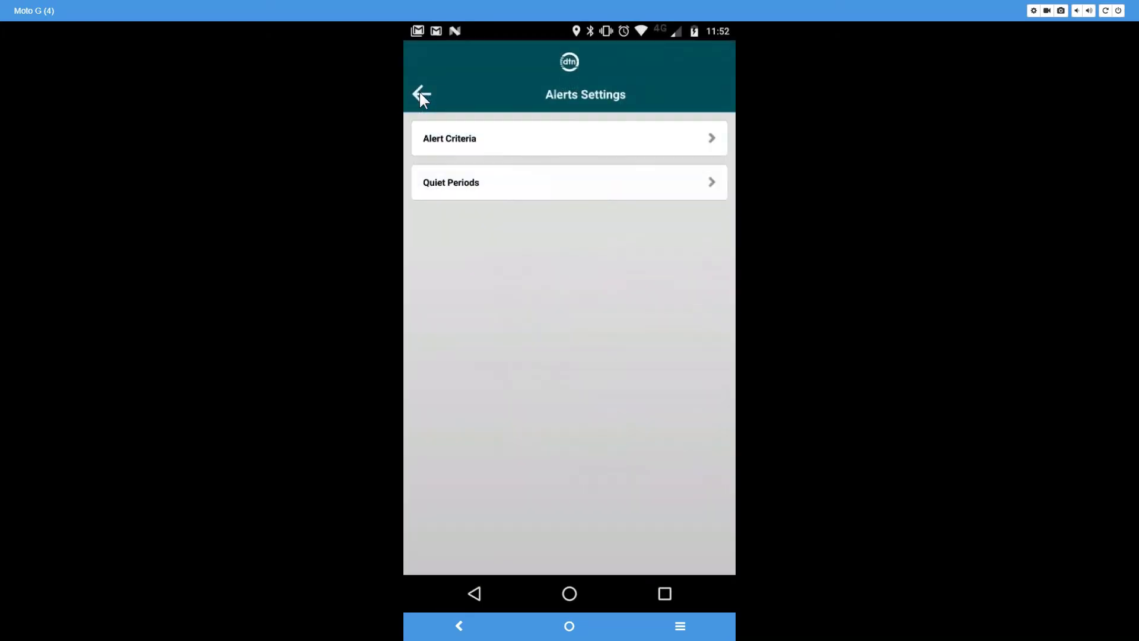
Step: Exit the mobile alert settings, switch to WeatherSentry Online and return to its weather map
click(420, 93)
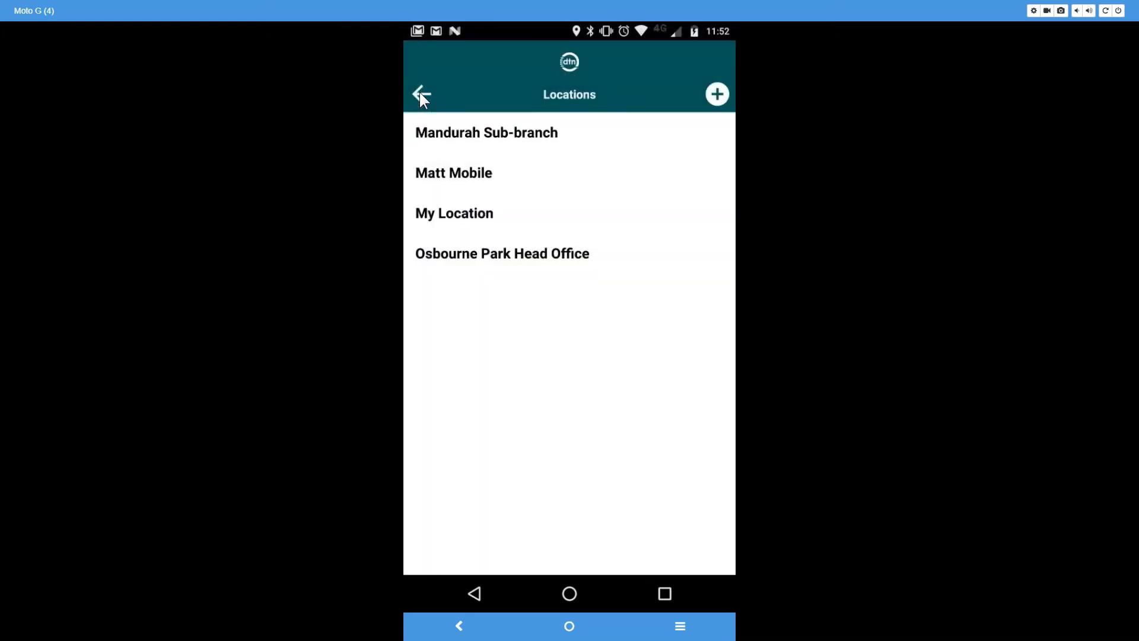
click(420, 93)
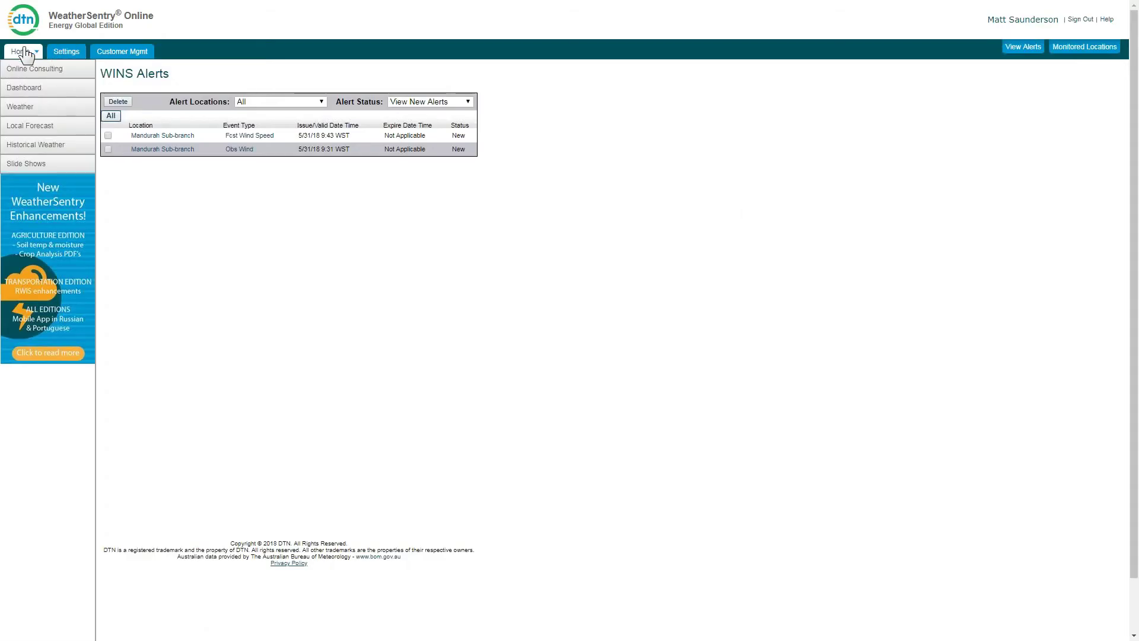
click(27, 108)
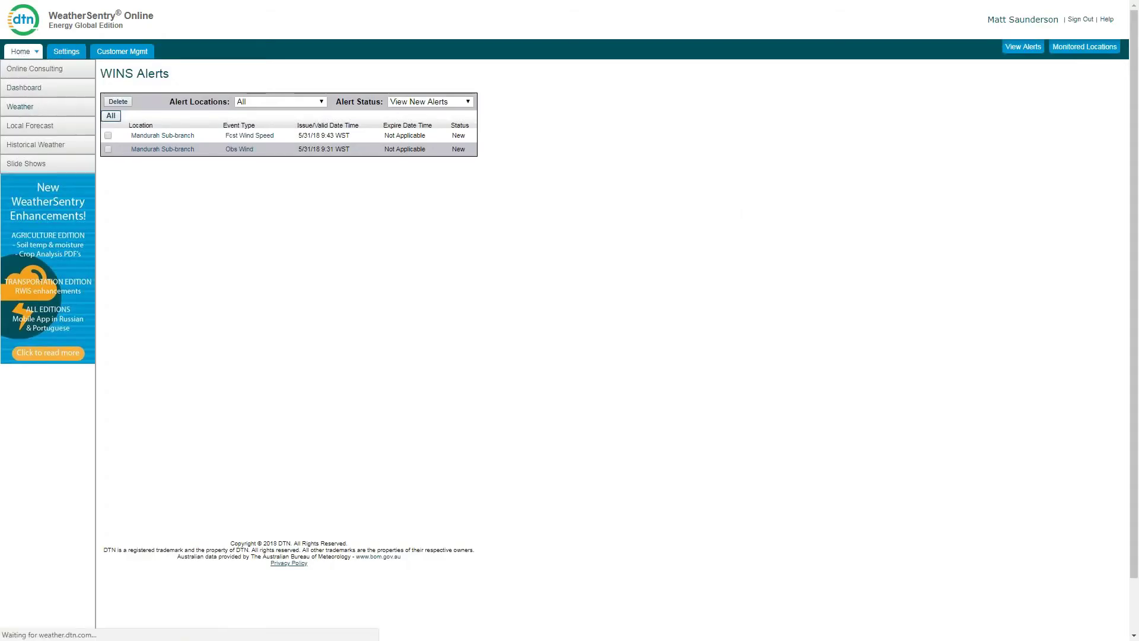